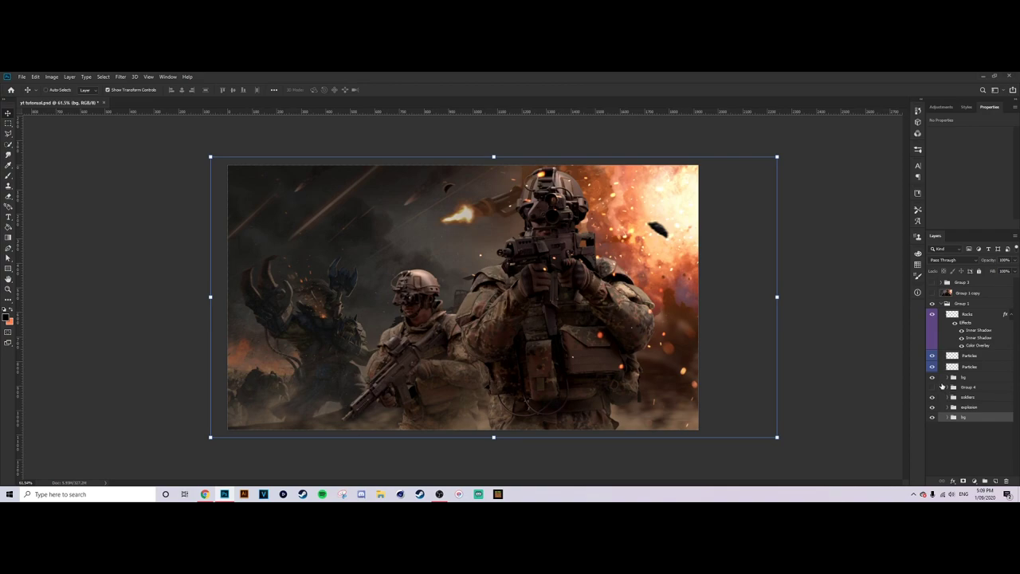
Step: Expand the soldiers group and toggle its clipped shading layers on and off to compare the lighting effect
{"action": "left_click", "coordinate": [948, 396]}
{"action": "scroll", "coordinate": [975, 390], "scroll_direction": "down", "scroll_amount": 1}
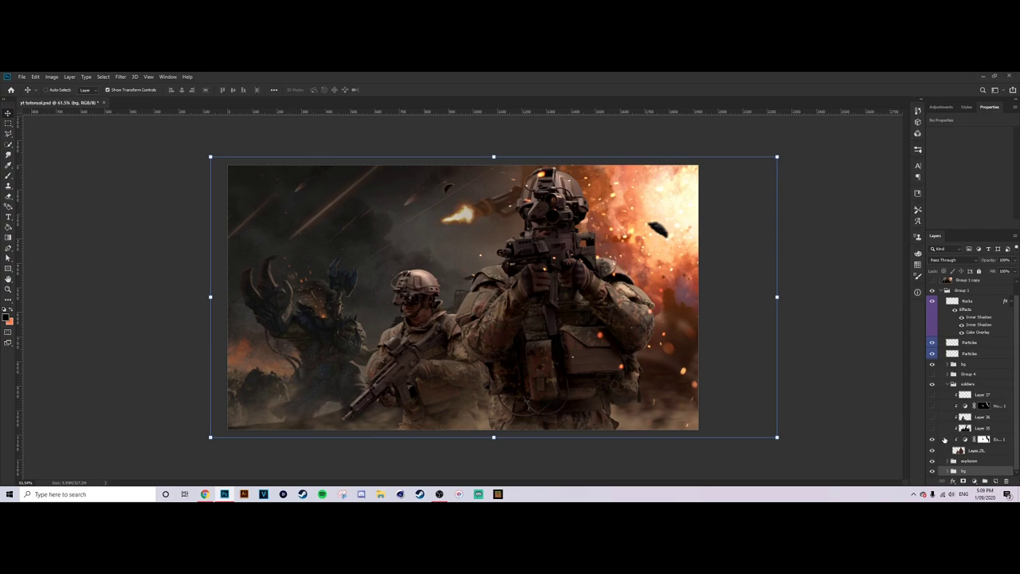
{"action": "left_click_drag", "start_coordinate": [933, 428], "coordinate": [931, 395]}
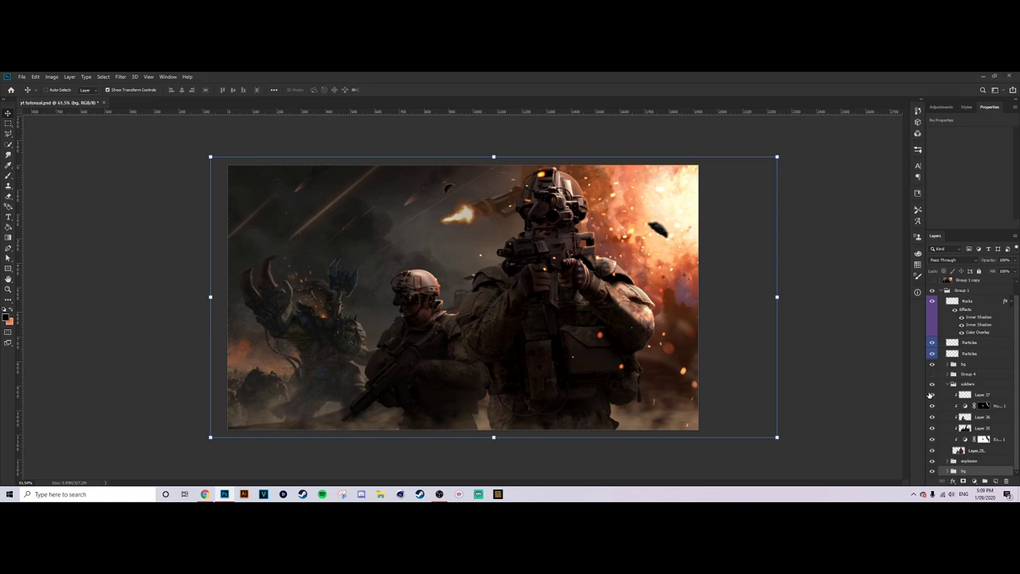
{"action": "left_click_drag", "start_coordinate": [932, 395], "coordinate": [931, 441]}
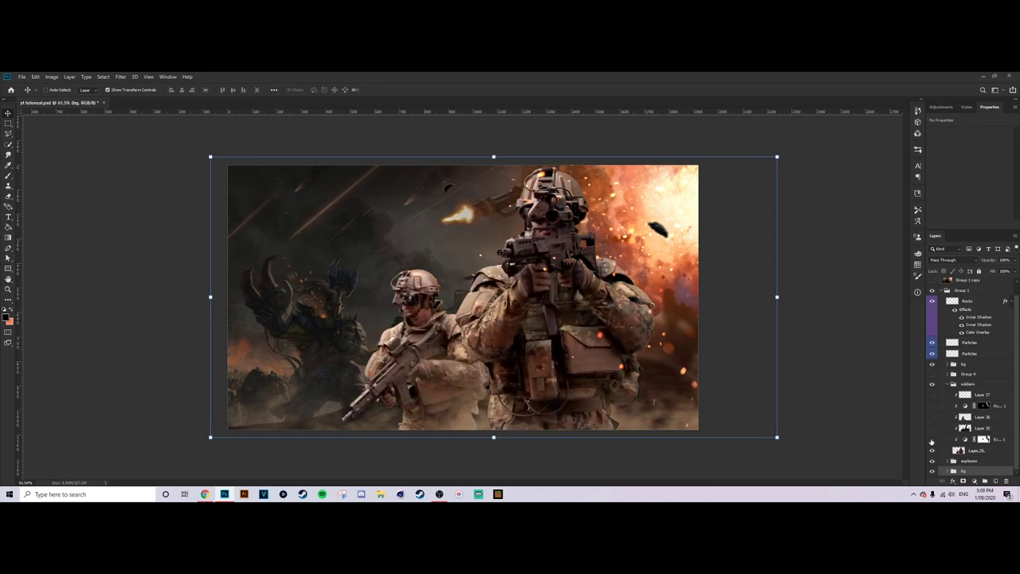
Step: Delete all the layers clipped to the soldier image in the soldiers group, from Layer 37 down to the exposure adjustment
{"action": "left_click", "coordinate": [998, 439]}
{"action": "left_click", "coordinate": [988, 395]}
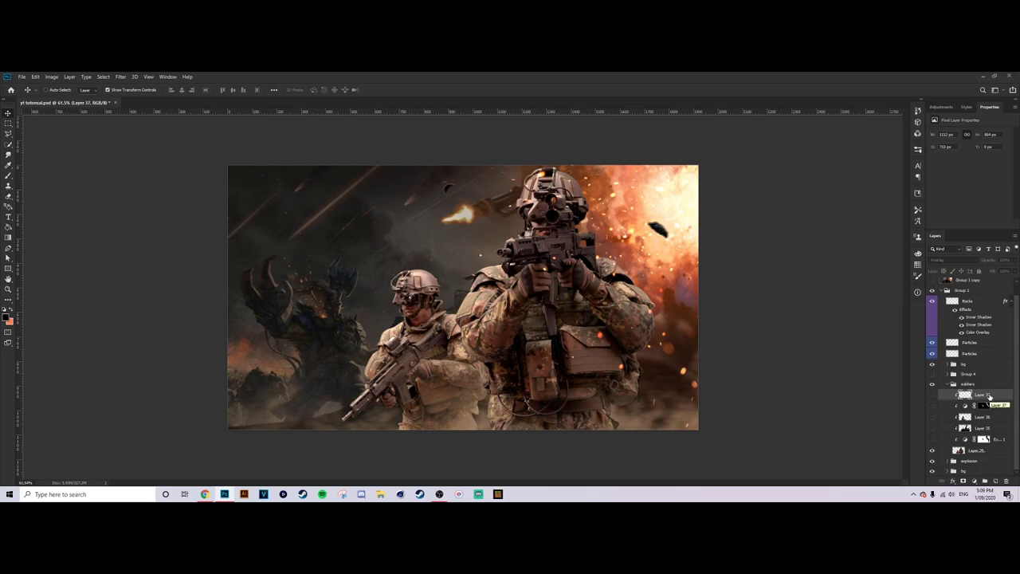
{"action": "key", "text": "Delete"}
{"action": "key", "text": "Delete"}
{"action": "key", "text": "Delete"}
{"action": "key", "text": "Delete"}
{"action": "key", "text": "Delete"}
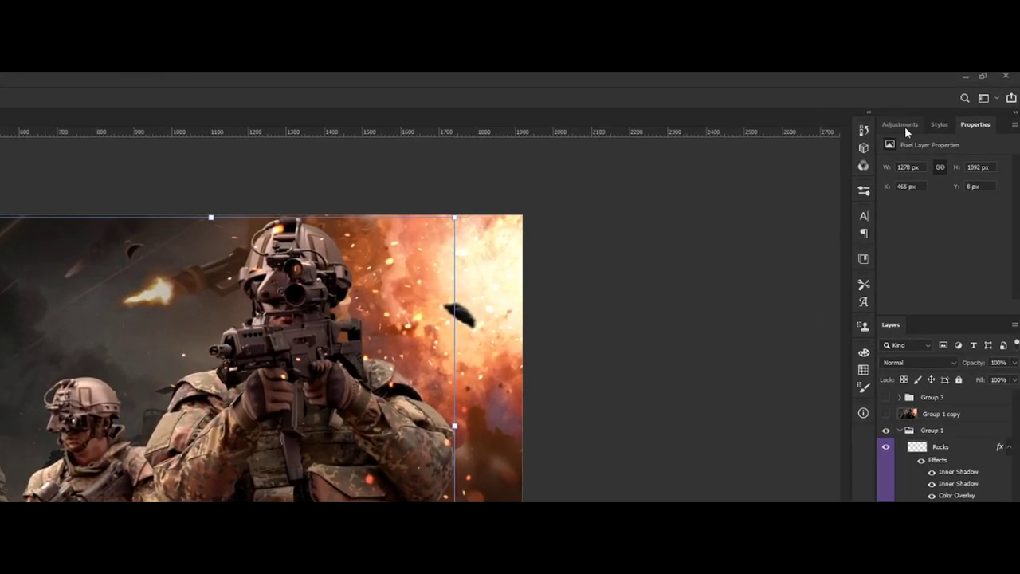
Step: Add an Exposure adjustment clipped to the soldier layer and lower its exposure to about -3.5
{"action": "left_click", "coordinate": [936, 110]}
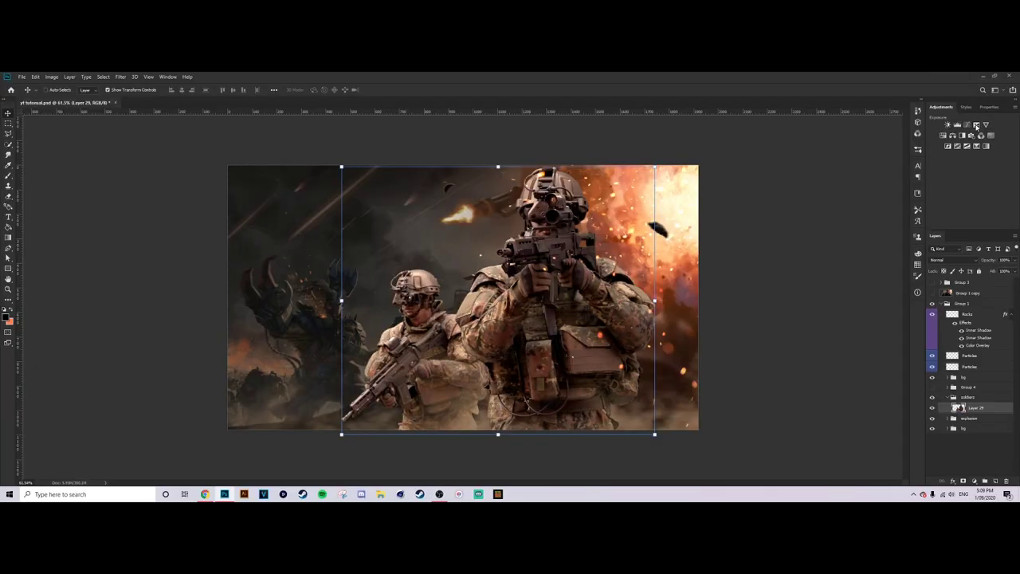
{"action": "left_click", "coordinate": [976, 126]}
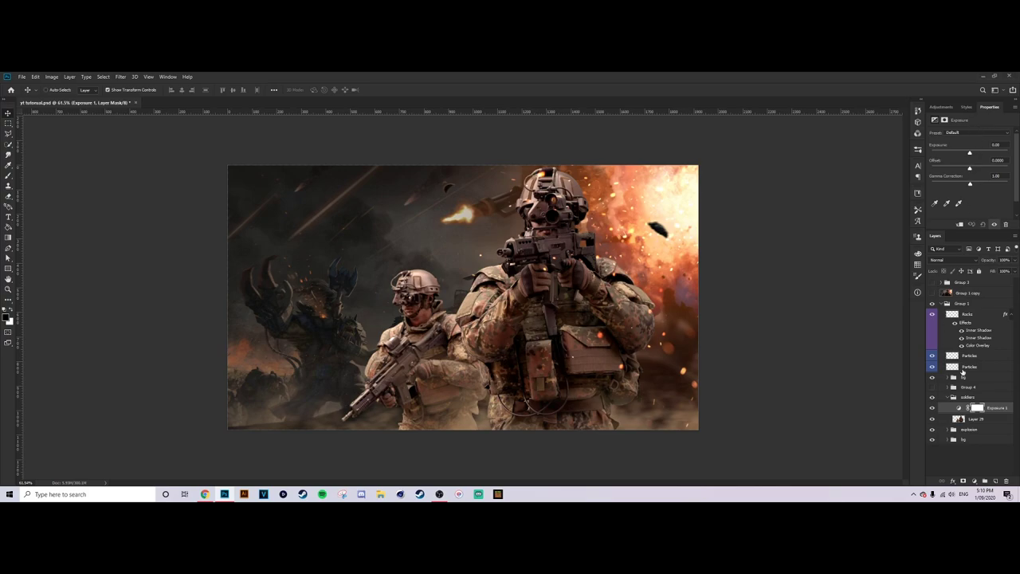
{"action": "left_click", "coordinate": [960, 224]}
{"action": "left_click_drag", "start_coordinate": [970, 154], "coordinate": [949, 149]}
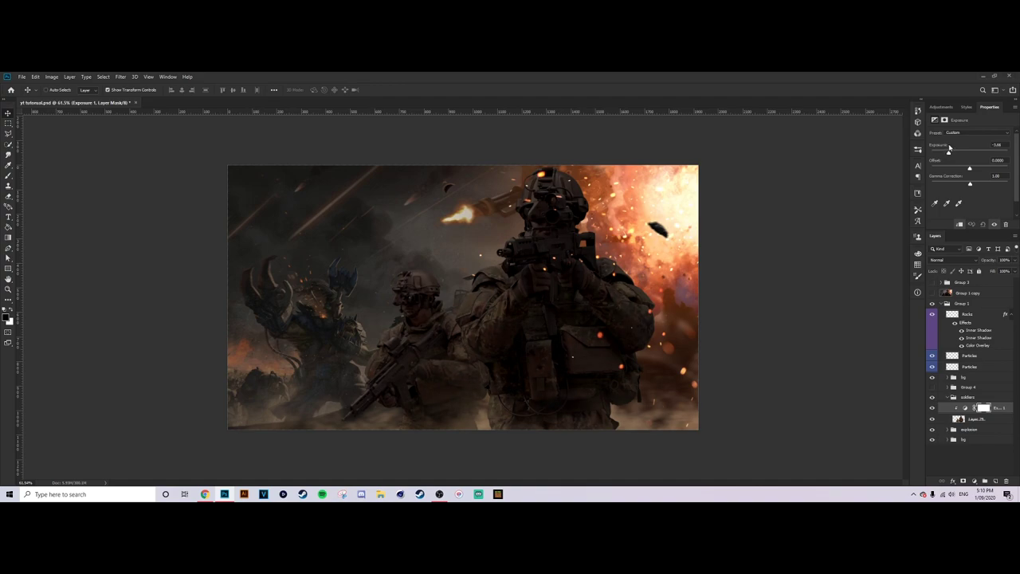
Step: Invert the Exposure layer's mask to black and ready the Brush tool with white as the foreground colour
{"action": "key", "text": "b"}
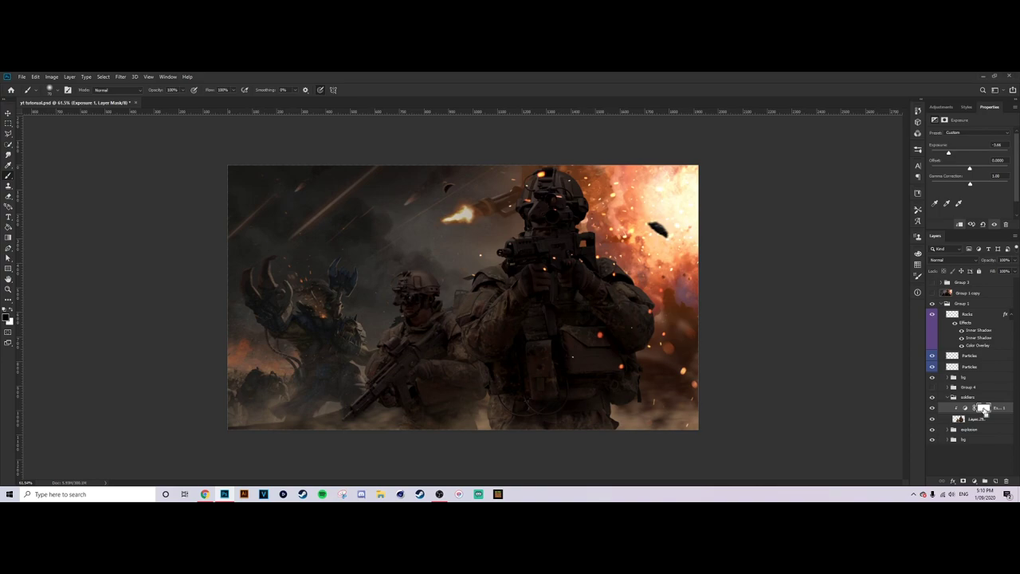
{"action": "key", "text": "ctrl+i"}
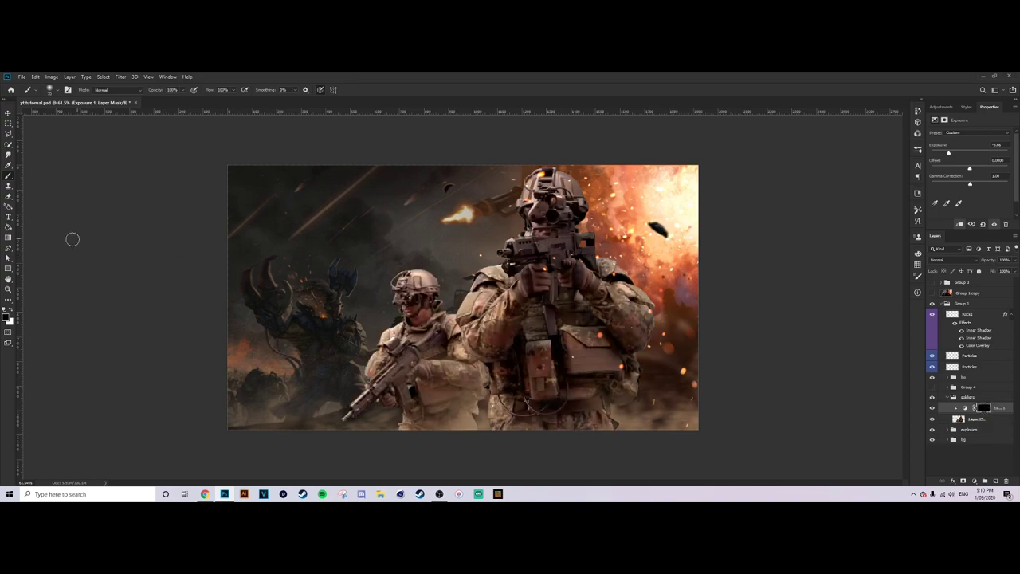
{"action": "left_click", "coordinate": [11, 310]}
Step: Paint white on the Exposure mask with a soft brush to darken the front soldier's inner arm, vest and pouches
{"action": "left_click_drag", "start_coordinate": [575, 310], "coordinate": [584, 316]}
{"action": "scroll", "coordinate": [580, 310], "scroll_direction": "up", "scroll_amount": 2}
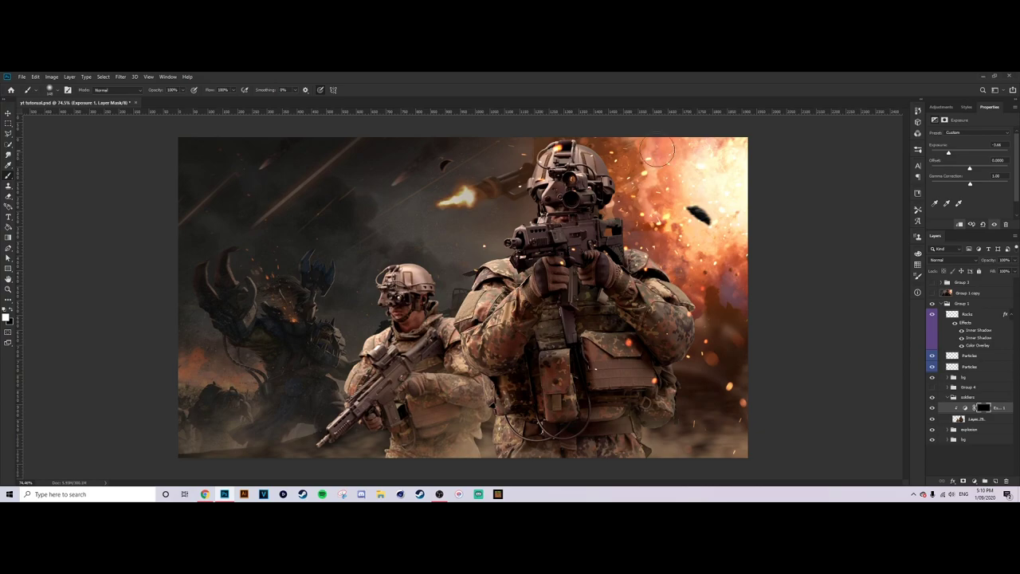
{"action": "scroll", "coordinate": [672, 266], "scroll_direction": "down", "scroll_amount": 1}
{"action": "scroll", "coordinate": [672, 265], "scroll_direction": "up", "scroll_amount": 1}
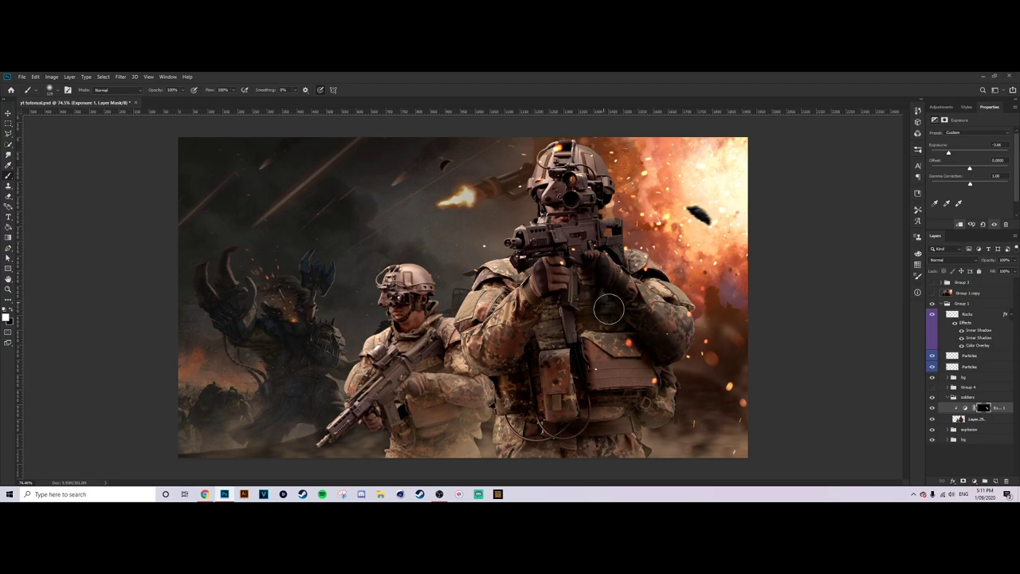
{"action": "mouse_move", "coordinate": [633, 378]}
{"action": "left_mouse_down"}
{"action": "mouse_move", "coordinate": [598, 424]}
{"action": "mouse_move", "coordinate": [625, 393]}
{"action": "mouse_move", "coordinate": [631, 421]}
{"action": "mouse_move", "coordinate": [637, 413]}
{"action": "mouse_move", "coordinate": [656, 431]}
{"action": "left_mouse_up"}
{"action": "mouse_move", "coordinate": [661, 377]}
{"action": "left_mouse_down"}
{"action": "mouse_move", "coordinate": [650, 429]}
{"action": "mouse_move", "coordinate": [616, 423]}
{"action": "mouse_move", "coordinate": [644, 470]}
{"action": "mouse_move", "coordinate": [618, 455]}
{"action": "mouse_move", "coordinate": [534, 452]}
{"action": "mouse_move", "coordinate": [570, 418]}
{"action": "mouse_move", "coordinate": [562, 392]}
{"action": "mouse_move", "coordinate": [573, 408]}
{"action": "mouse_move", "coordinate": [531, 391]}
{"action": "left_mouse_up"}
{"action": "right_click", "coordinate": [562, 414], "text": "alt"}
{"action": "right_click", "coordinate": [532, 388], "text": "alt"}
{"action": "right_click", "coordinate": [566, 391], "text": "alt"}
{"action": "right_click", "coordinate": [595, 387], "text": "alt"}
{"action": "mouse_move", "coordinate": [582, 359]}
{"action": "left_mouse_down"}
{"action": "mouse_move", "coordinate": [562, 319]}
{"action": "mouse_move", "coordinate": [532, 335]}
{"action": "mouse_move", "coordinate": [524, 365]}
{"action": "mouse_move", "coordinate": [549, 312]}
{"action": "mouse_move", "coordinate": [480, 368]}
{"action": "mouse_move", "coordinate": [491, 363]}
{"action": "left_mouse_up"}
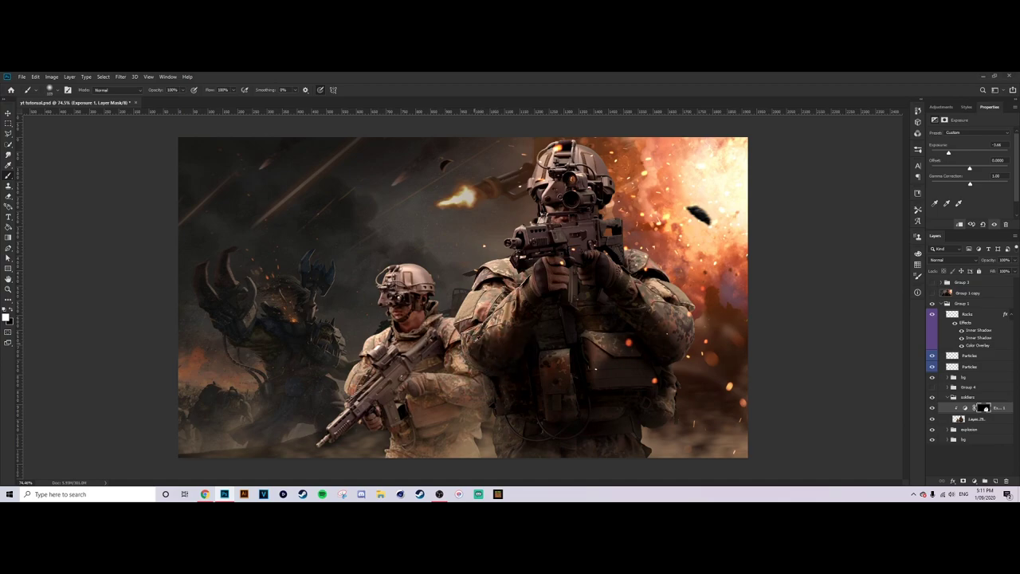
Step: Extend the mask painting over the front soldier's side away from the explosion, covering the shoulder, arm, rifle and helmet
{"action": "right_click", "coordinate": [480, 348]}
{"action": "right_click", "coordinate": [471, 338], "text": "alt"}
{"action": "mouse_move", "coordinate": [468, 338]}
{"action": "left_mouse_down"}
{"action": "mouse_move", "coordinate": [500, 382]}
{"action": "mouse_move", "coordinate": [491, 379]}
{"action": "mouse_move", "coordinate": [506, 456]}
{"action": "left_mouse_up"}
{"action": "right_click", "coordinate": [490, 380], "text": "alt"}
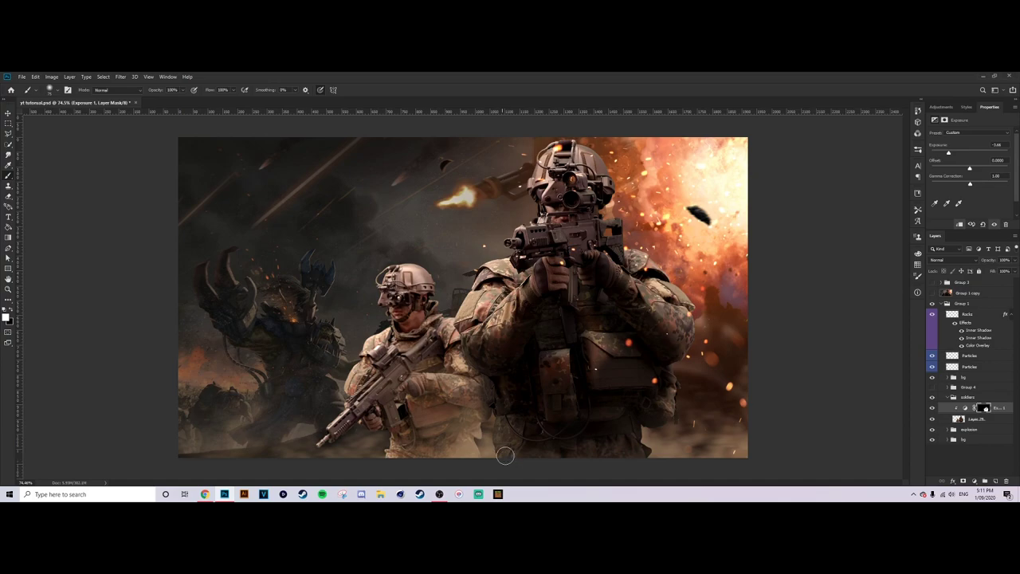
{"action": "mouse_move", "coordinate": [468, 330]}
{"action": "left_mouse_down"}
{"action": "mouse_move", "coordinate": [486, 289]}
{"action": "mouse_move", "coordinate": [489, 315]}
{"action": "mouse_move", "coordinate": [517, 271]}
{"action": "mouse_move", "coordinate": [487, 286]}
{"action": "mouse_move", "coordinate": [489, 274]}
{"action": "mouse_move", "coordinate": [526, 273]}
{"action": "mouse_move", "coordinate": [544, 255]}
{"action": "mouse_move", "coordinate": [565, 264]}
{"action": "mouse_move", "coordinate": [512, 312]}
{"action": "mouse_move", "coordinate": [554, 293]}
{"action": "mouse_move", "coordinate": [569, 267]}
{"action": "mouse_move", "coordinate": [558, 315]}
{"action": "mouse_move", "coordinate": [572, 294]}
{"action": "left_mouse_up"}
Step: Paint black on the Exposure mask with a smaller brush to bring back light on top of the front soldier's helmet
{"action": "left_click", "coordinate": [10, 309]}
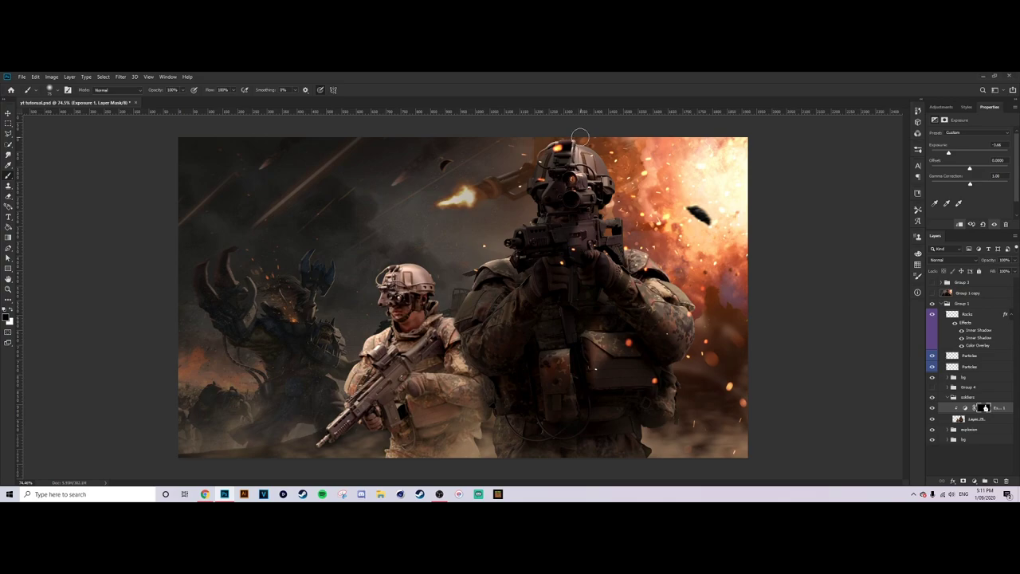
{"action": "left_click_drag", "start_coordinate": [571, 141], "coordinate": [566, 141]}
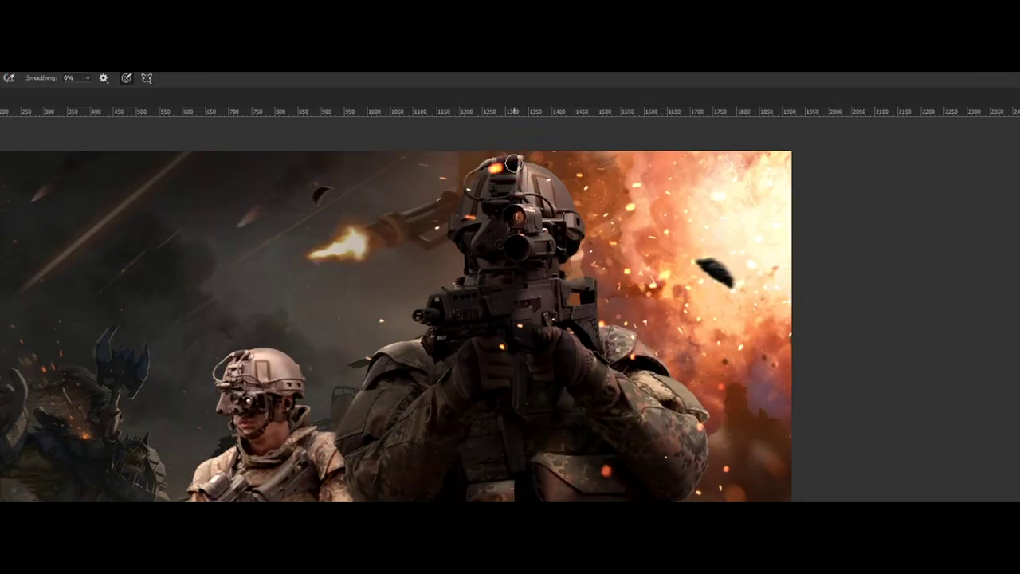
{"action": "mouse_move", "coordinate": [515, 164]}
{"action": "left_mouse_down"}
{"action": "mouse_move", "coordinate": [504, 165]}
{"action": "mouse_move", "coordinate": [510, 158]}
{"action": "mouse_move", "coordinate": [527, 180]}
{"action": "left_mouse_up"}
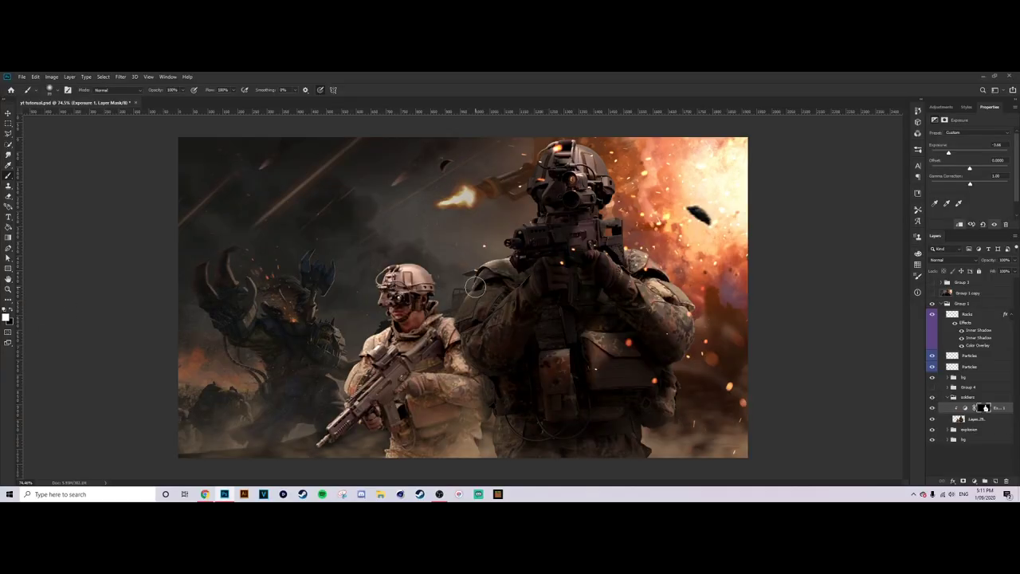
Step: Touch up the front soldier's shading on the Exposure mask around the chest and pouches
{"action": "scroll", "coordinate": [606, 389], "scroll_direction": "down", "scroll_amount": 5}
{"action": "scroll", "coordinate": [546, 430], "scroll_direction": "up", "scroll_amount": 3}
{"action": "scroll", "coordinate": [591, 319], "scroll_direction": "up", "scroll_amount": 1}
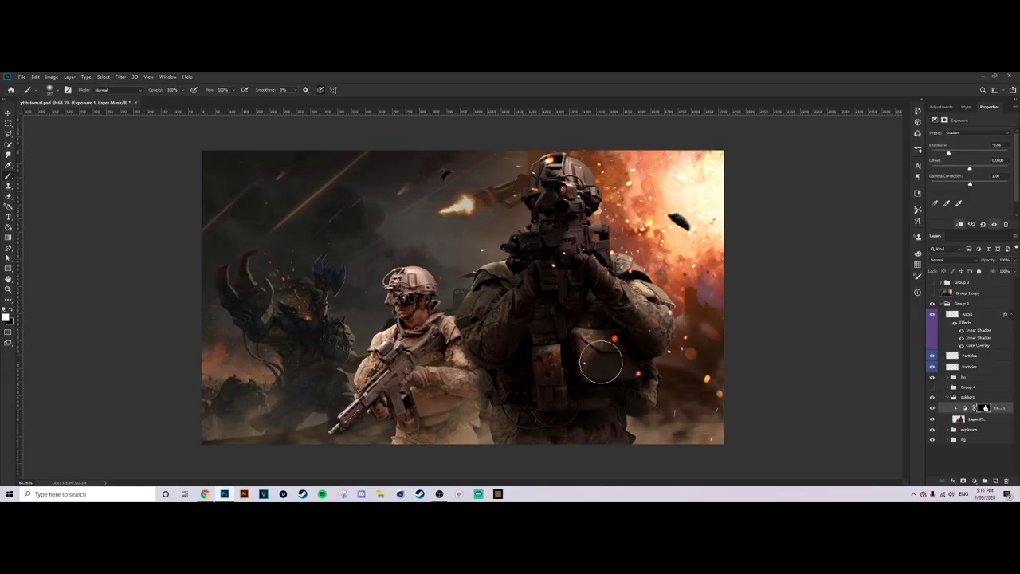
{"action": "key", "text": "x"}
{"action": "left_click_drag", "start_coordinate": [606, 319], "coordinate": [587, 317]}
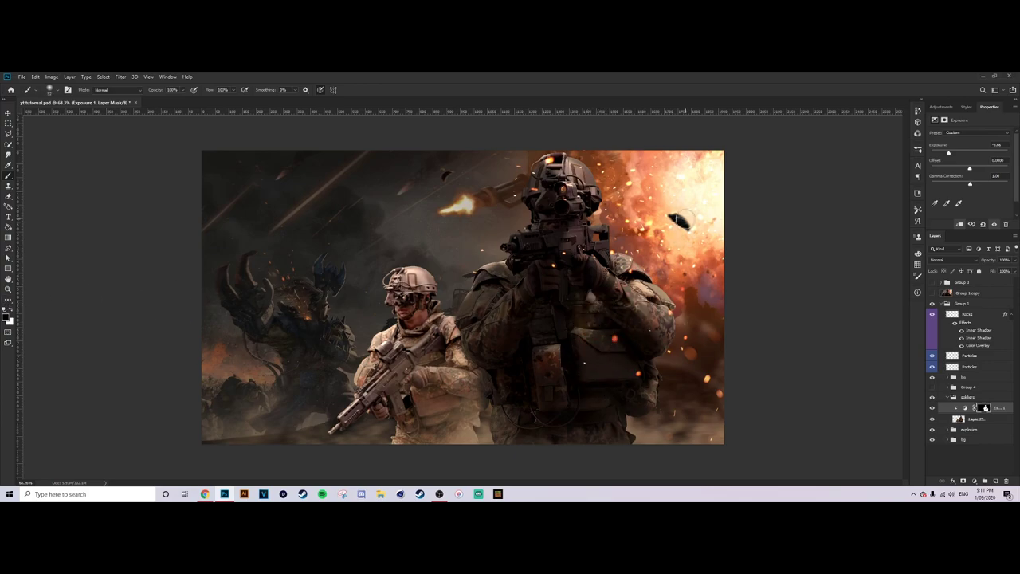
{"action": "mouse_move", "coordinate": [579, 302]}
{"action": "left_mouse_down"}
{"action": "mouse_move", "coordinate": [591, 302]}
{"action": "mouse_move", "coordinate": [589, 318]}
{"action": "mouse_move", "coordinate": [582, 297]}
{"action": "left_mouse_up"}
Step: Paint white on the Exposure mask with a small brush to shade the rear soldier's face, torso and rifle
{"action": "scroll", "coordinate": [384, 289], "scroll_direction": "up", "scroll_amount": 4}
{"action": "left_click_drag", "start_coordinate": [385, 272], "coordinate": [393, 272]}
{"action": "mouse_move", "coordinate": [387, 258]}
{"action": "left_mouse_down"}
{"action": "mouse_move", "coordinate": [377, 275]}
{"action": "mouse_move", "coordinate": [395, 363]}
{"action": "mouse_move", "coordinate": [310, 400]}
{"action": "mouse_move", "coordinate": [351, 402]}
{"action": "mouse_move", "coordinate": [378, 375]}
{"action": "mouse_move", "coordinate": [387, 447]}
{"action": "mouse_move", "coordinate": [362, 420]}
{"action": "mouse_move", "coordinate": [390, 381]}
{"action": "mouse_move", "coordinate": [466, 374]}
{"action": "mouse_move", "coordinate": [411, 358]}
{"action": "mouse_move", "coordinate": [441, 384]}
{"action": "mouse_move", "coordinate": [428, 359]}
{"action": "mouse_move", "coordinate": [397, 373]}
{"action": "mouse_move", "coordinate": [415, 346]}
{"action": "mouse_move", "coordinate": [395, 383]}
{"action": "left_mouse_up"}
{"action": "key", "text": "ctrl+0"}
{"action": "scroll", "coordinate": [410, 358], "scroll_direction": "up", "scroll_amount": 8}
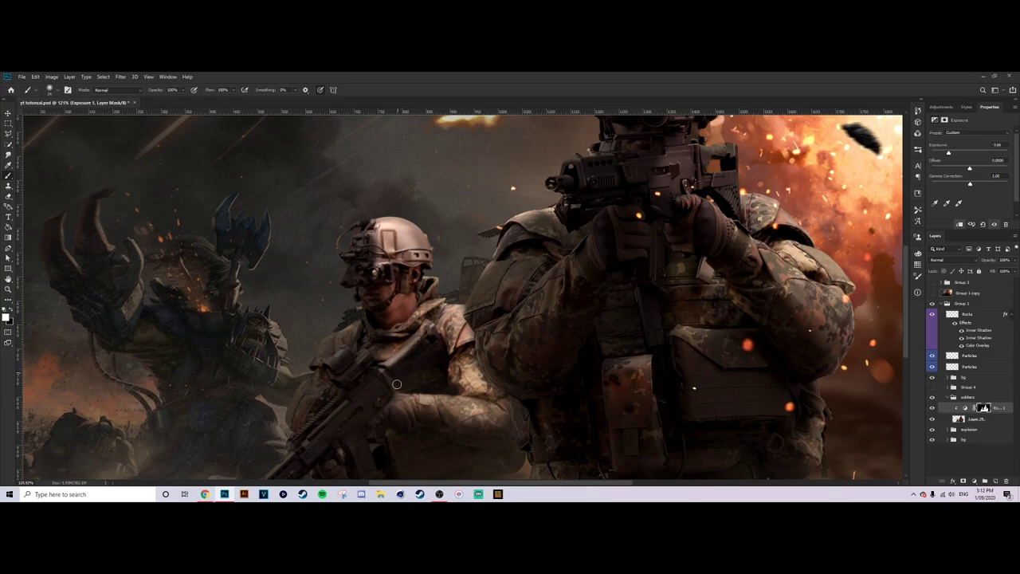
Step: Refine the rear soldier's chest and shoulder shading on the mask, alternating between white and black paint
{"action": "mouse_move", "coordinate": [437, 334]}
{"action": "left_mouse_down"}
{"action": "mouse_move", "coordinate": [422, 327]}
{"action": "mouse_move", "coordinate": [387, 351]}
{"action": "mouse_move", "coordinate": [437, 315]}
{"action": "mouse_move", "coordinate": [435, 325]}
{"action": "mouse_move", "coordinate": [393, 329]}
{"action": "mouse_move", "coordinate": [387, 297]}
{"action": "mouse_move", "coordinate": [394, 315]}
{"action": "mouse_move", "coordinate": [397, 307]}
{"action": "left_mouse_up"}
{"action": "left_click", "coordinate": [11, 310]}
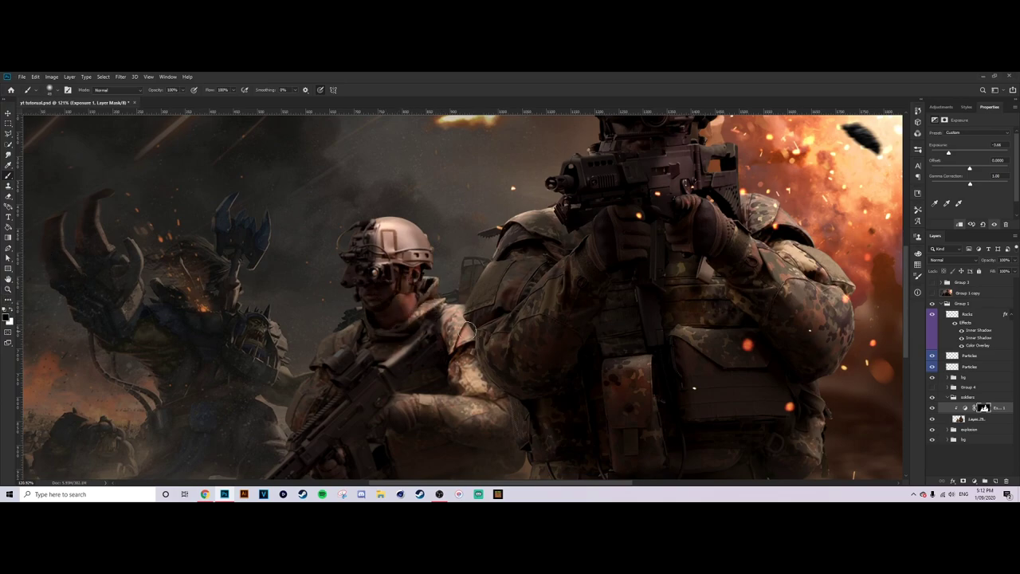
{"action": "left_click_drag", "start_coordinate": [420, 335], "coordinate": [396, 346]}
{"action": "left_click", "coordinate": [11, 310]}
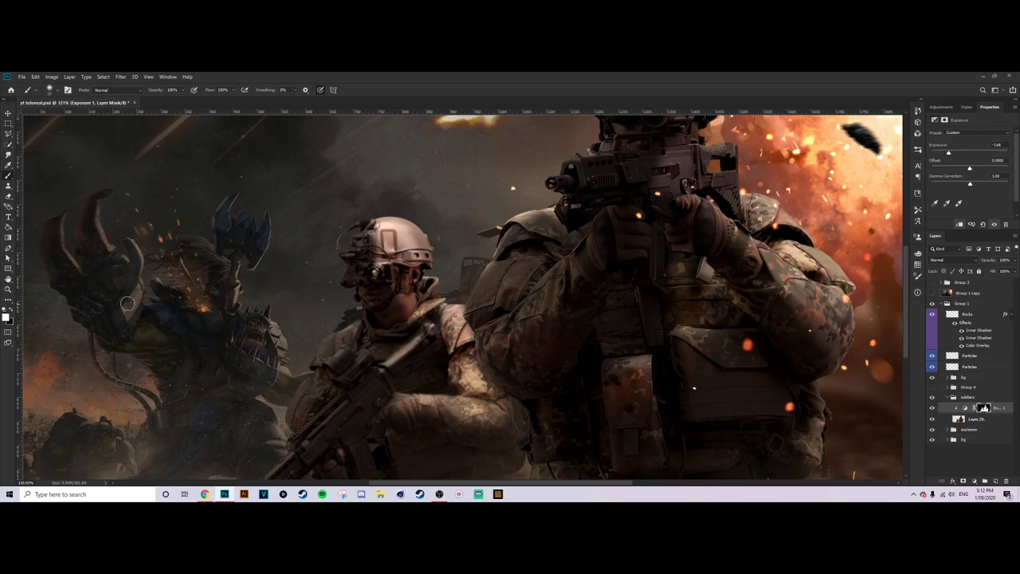
{"action": "scroll", "coordinate": [510, 287], "scroll_direction": "down", "scroll_amount": 8}
{"action": "scroll", "coordinate": [516, 285], "scroll_direction": "up", "scroll_amount": 4}
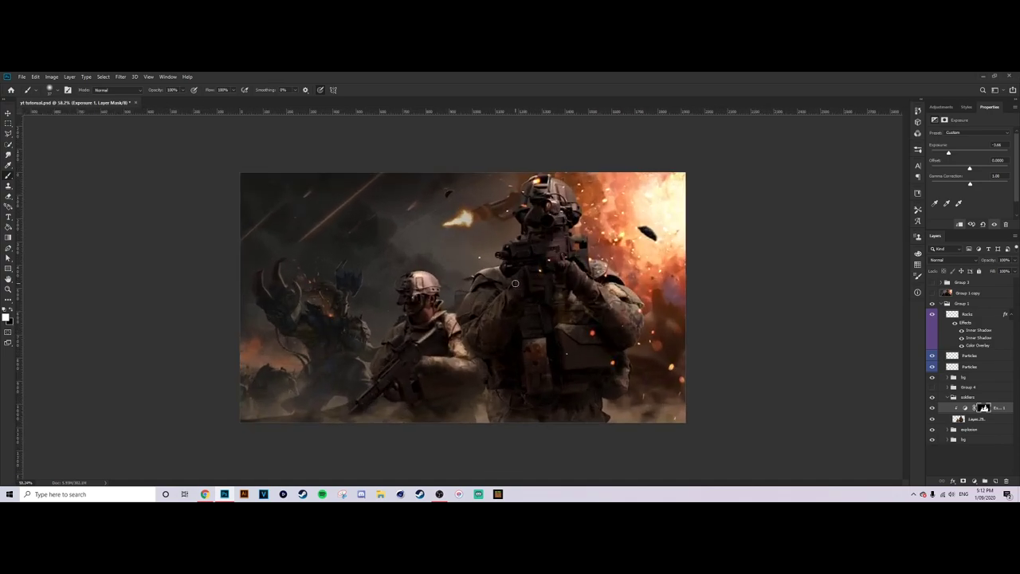
{"action": "scroll", "coordinate": [515, 284], "scroll_direction": "down", "scroll_amount": 5}
{"action": "scroll", "coordinate": [529, 282], "scroll_direction": "up", "scroll_amount": 4}
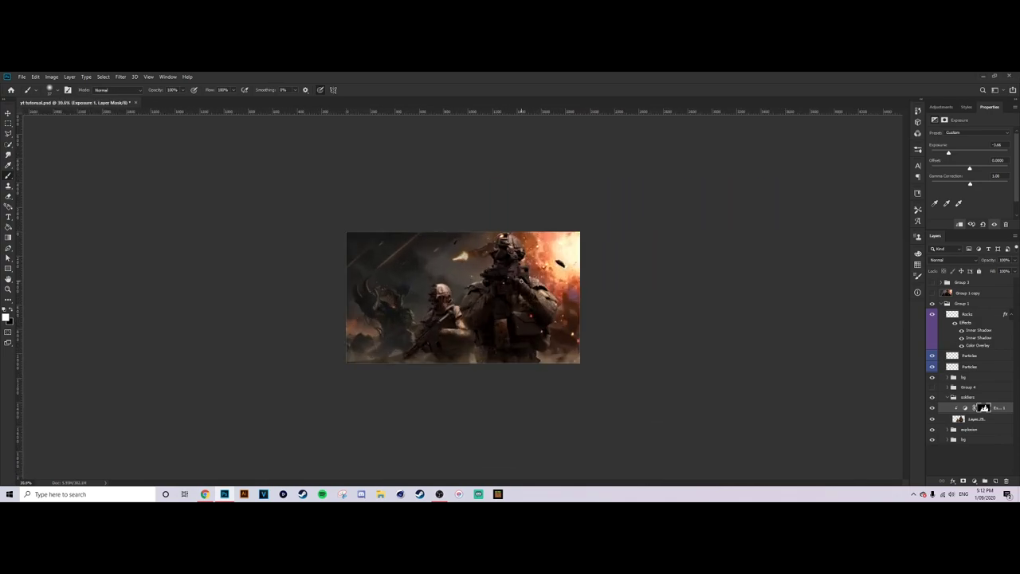
{"action": "scroll", "coordinate": [529, 282], "scroll_direction": "up", "scroll_amount": 1}
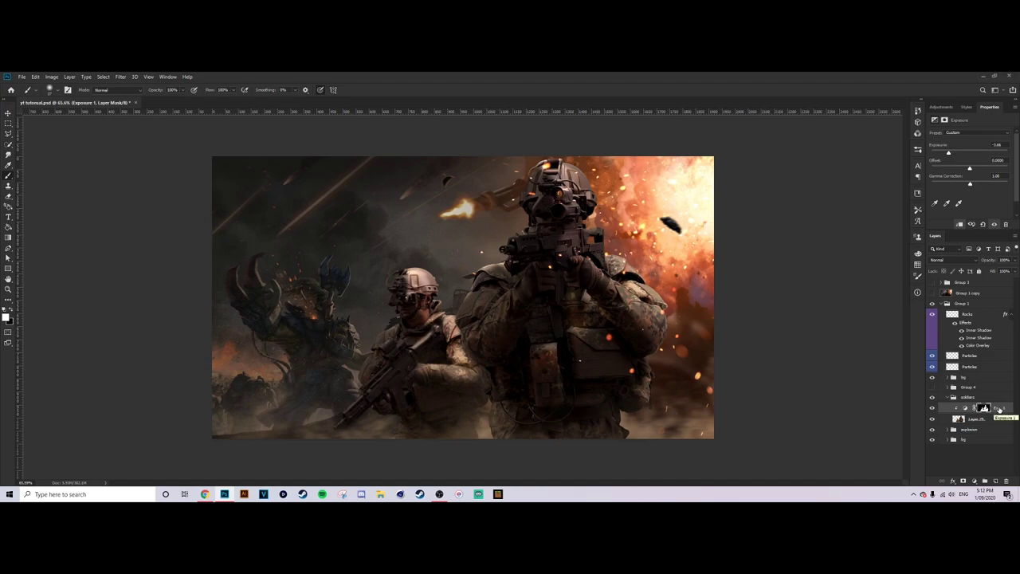
Step: Add a new clipped layer above the Exposure adjustment and choose a bright orange foreground colour based on the explosion
{"action": "left_click", "coordinate": [995, 481]}
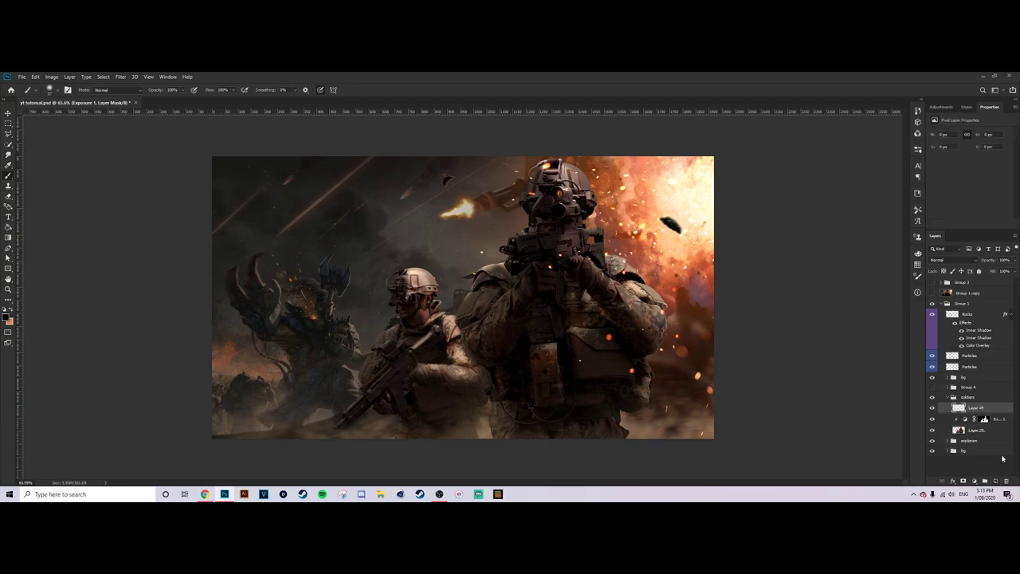
{"action": "left_click", "coordinate": [6, 318]}
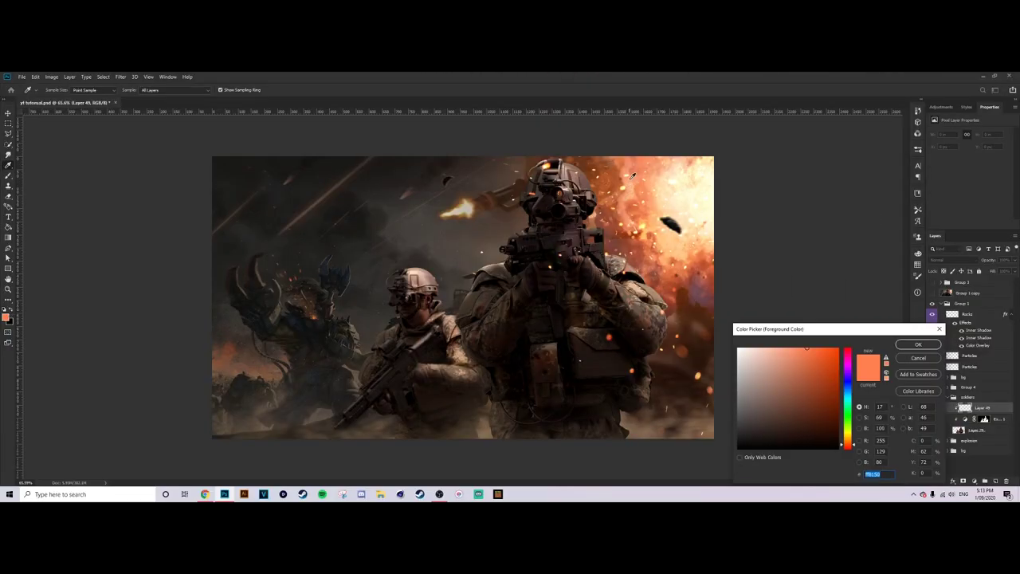
{"action": "left_click_drag", "start_coordinate": [632, 174], "coordinate": [704, 250]}
{"action": "left_click_drag", "start_coordinate": [705, 250], "coordinate": [621, 171]}
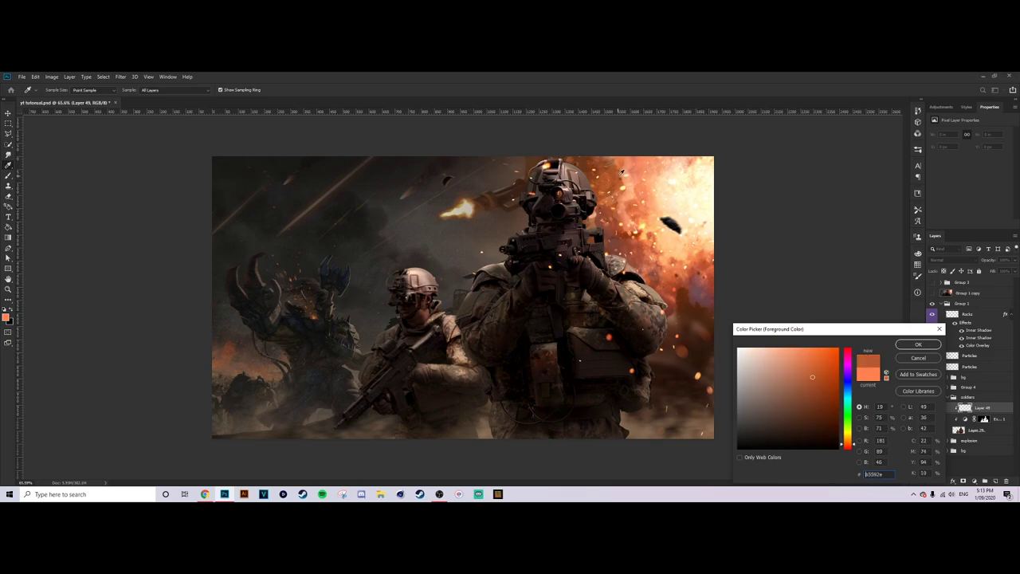
{"action": "left_click_drag", "start_coordinate": [812, 376], "coordinate": [824, 356]}
{"action": "left_click", "coordinate": [919, 344]}
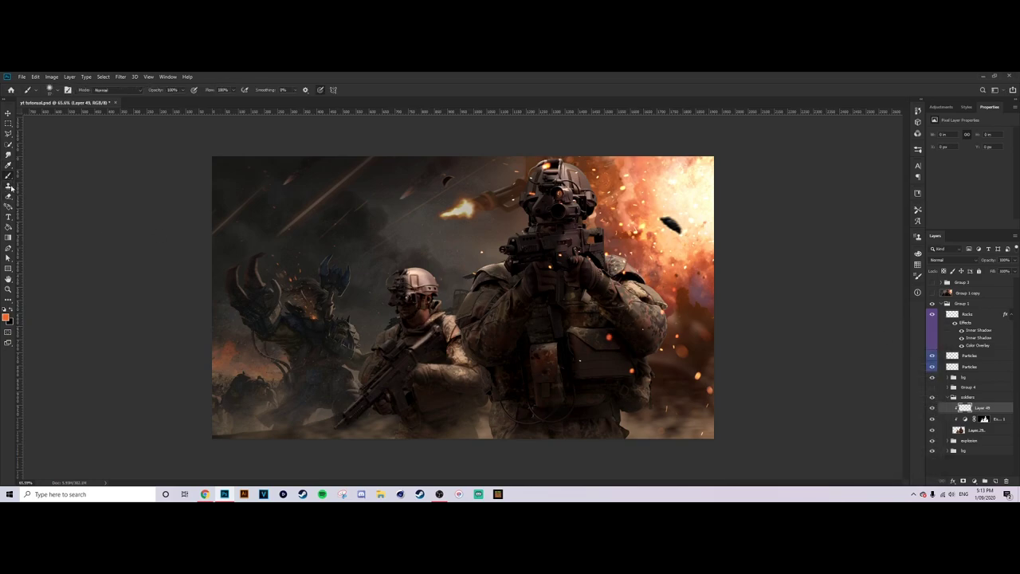
Step: Enlarge the brush and set the new clipped layer's blend mode to Overlay
{"action": "left_click_drag", "start_coordinate": [381, 293], "coordinate": [402, 293]}
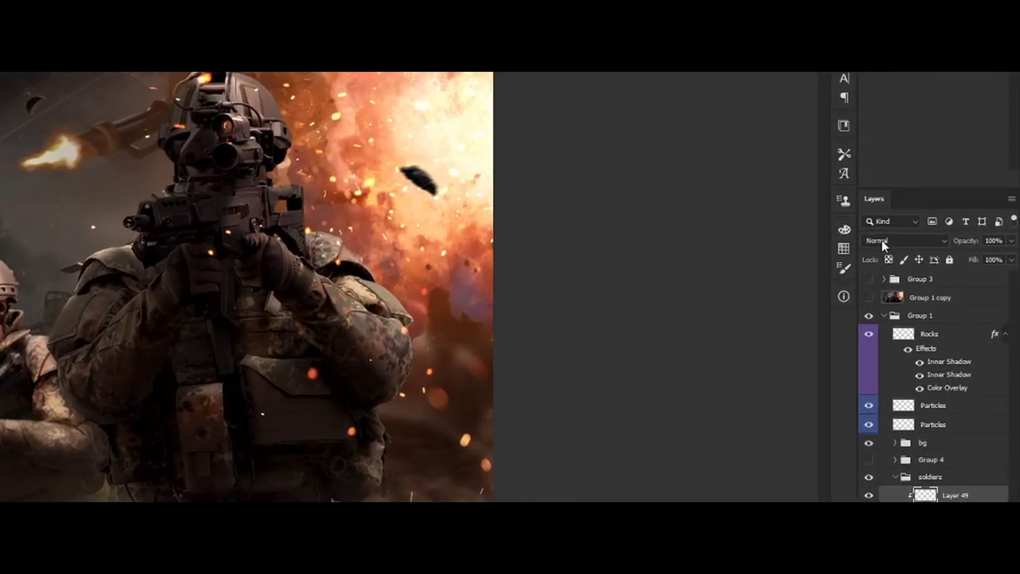
{"action": "left_click", "coordinate": [941, 261]}
{"action": "left_click", "coordinate": [814, 457]}
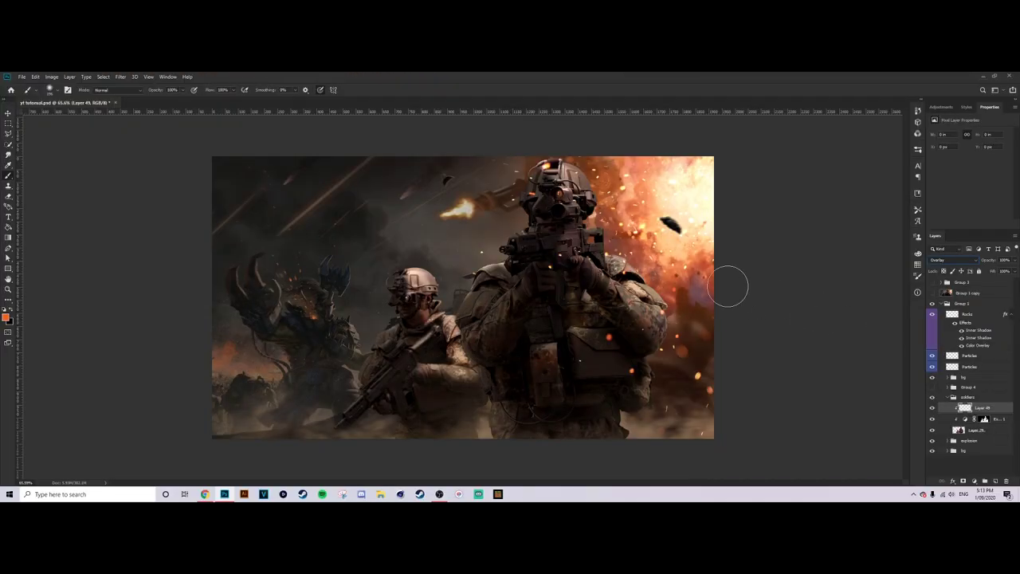
Step: Paint orange light on the Overlay layer along the front soldier's shoulder, arm, helmet and rifle edges facing the explosion
{"action": "left_click", "coordinate": [633, 254]}
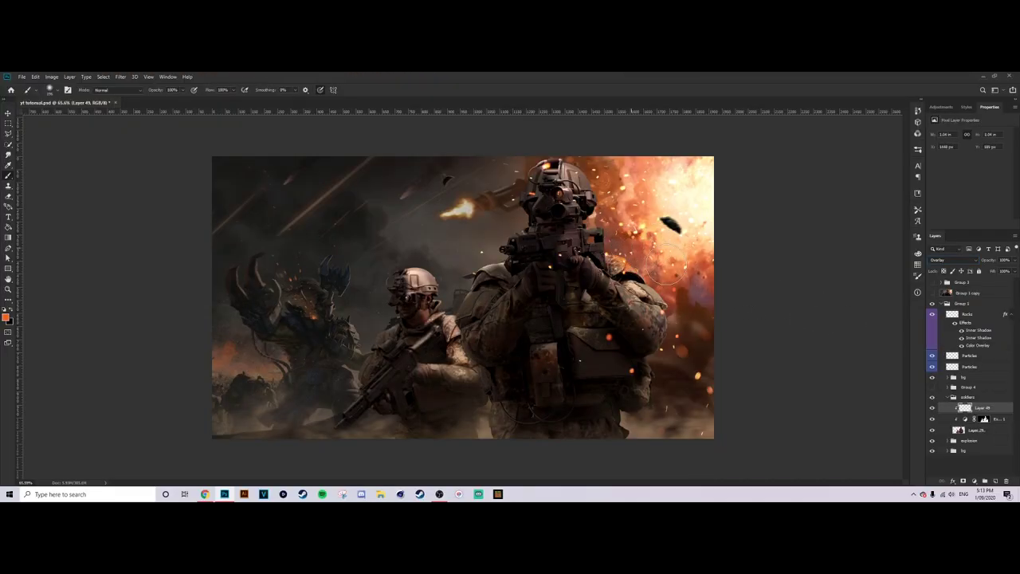
{"action": "mouse_move", "coordinate": [681, 295]}
{"action": "left_mouse_down"}
{"action": "mouse_move", "coordinate": [680, 353]}
{"action": "mouse_move", "coordinate": [690, 318]}
{"action": "mouse_move", "coordinate": [689, 344]}
{"action": "left_mouse_up"}
{"action": "scroll", "coordinate": [625, 245], "scroll_direction": "up", "scroll_amount": 3}
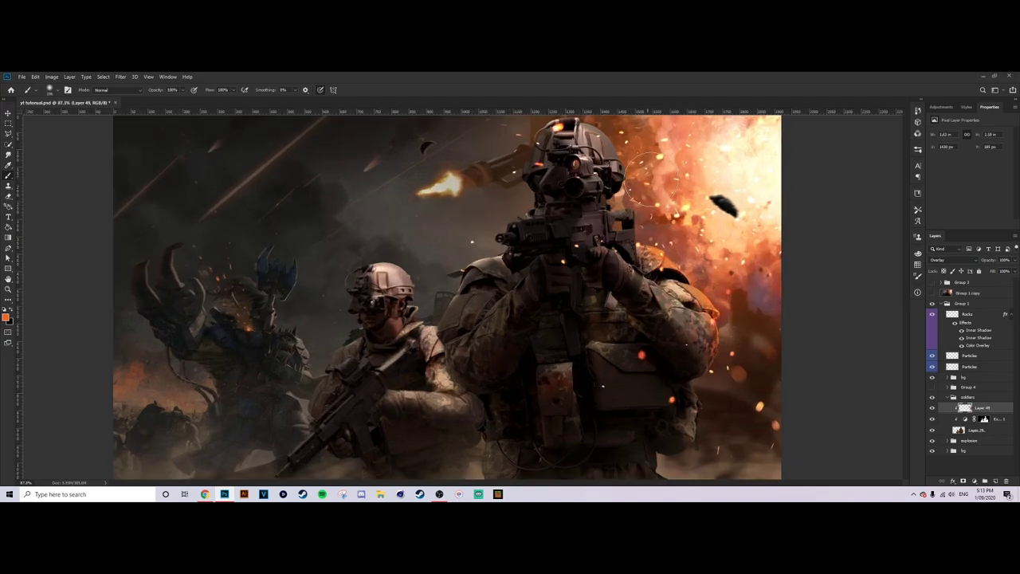
{"action": "scroll", "coordinate": [887, 235], "scroll_direction": "up", "scroll_amount": 3}
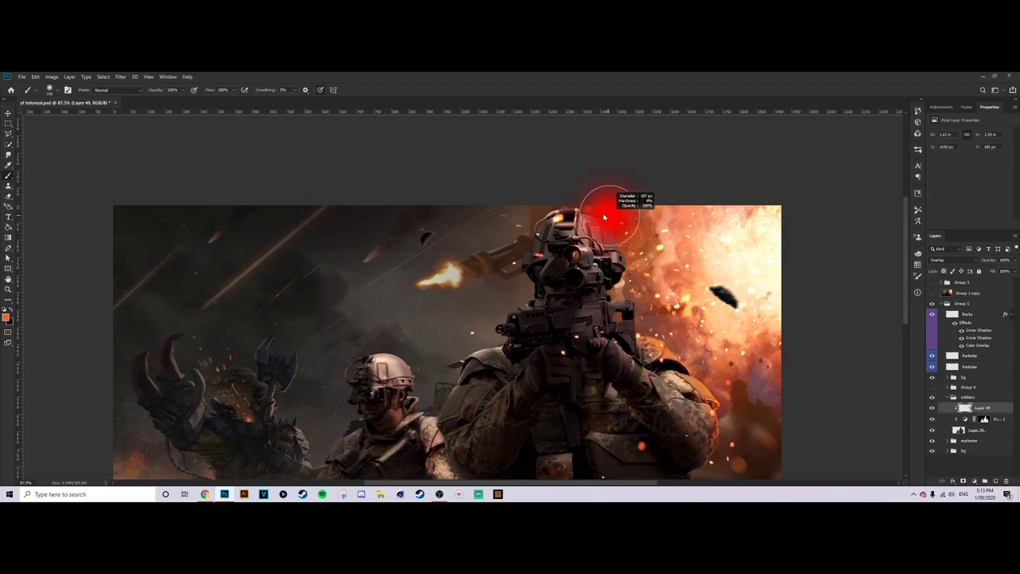
{"action": "scroll", "coordinate": [593, 204], "scroll_direction": "up", "scroll_amount": 2}
{"action": "left_click_drag", "start_coordinate": [639, 269], "coordinate": [657, 270]}
{"action": "left_click_drag", "start_coordinate": [602, 191], "coordinate": [642, 282]}
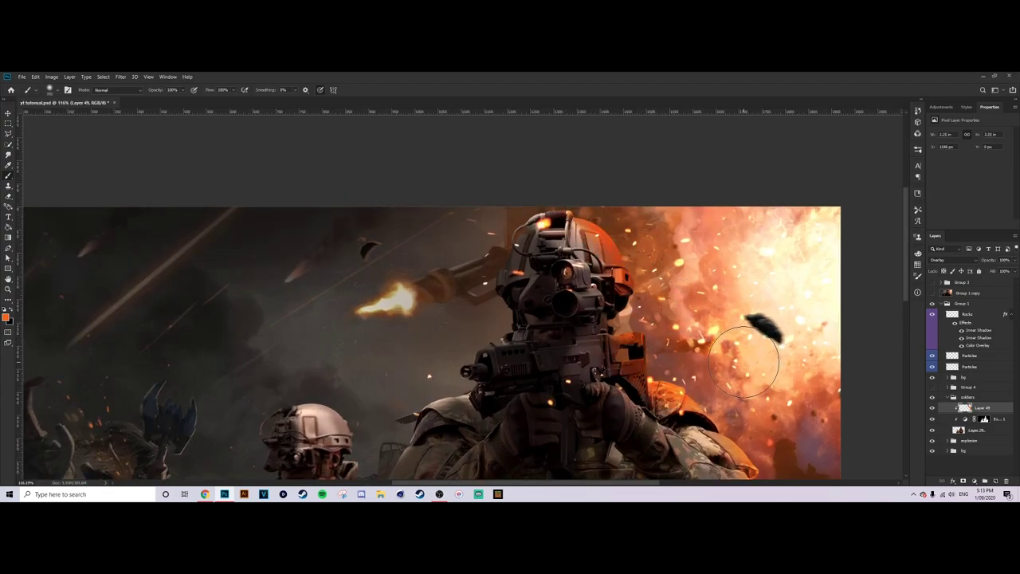
Step: Extend the orange light on the Overlay layer over the front soldier's shoulder and upper arm facing the explosion
{"action": "scroll", "coordinate": [670, 307], "scroll_direction": "down", "scroll_amount": 2}
{"action": "left_click_drag", "start_coordinate": [723, 302], "coordinate": [730, 333]}
{"action": "mouse_move", "coordinate": [692, 255]}
{"action": "left_mouse_down"}
{"action": "mouse_move", "coordinate": [688, 268]}
{"action": "mouse_move", "coordinate": [658, 249]}
{"action": "left_mouse_up"}
{"action": "right_click", "coordinate": [658, 249]}
{"action": "left_click", "coordinate": [666, 249]}
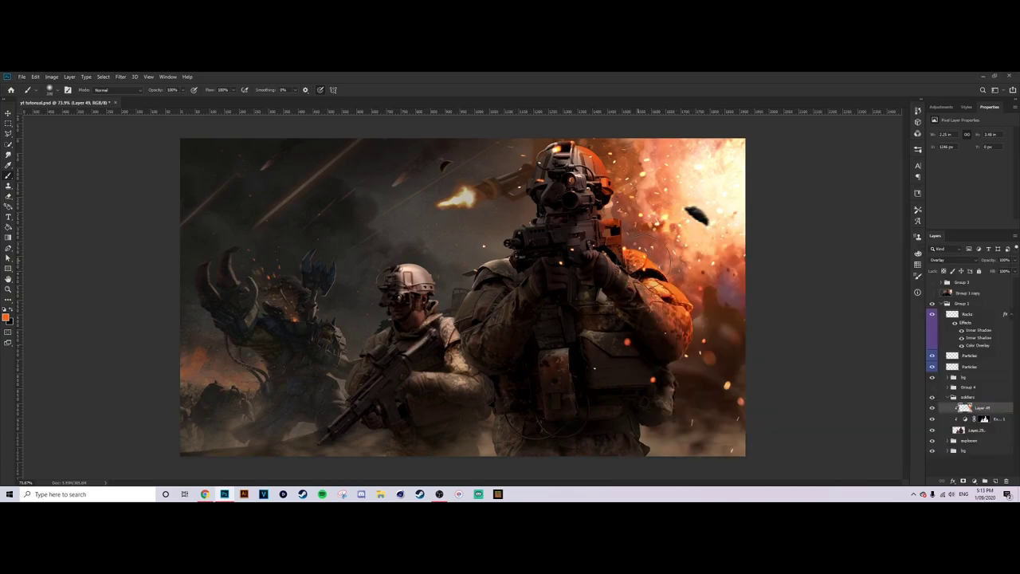
Step: Resize the brush and paint orange light on the front soldier's chest beside the arm and on the front pouch's edge
{"action": "left_click_drag", "start_coordinate": [573, 309], "coordinate": [549, 309]}
{"action": "scroll", "coordinate": [550, 310], "scroll_direction": "up", "scroll_amount": 1}
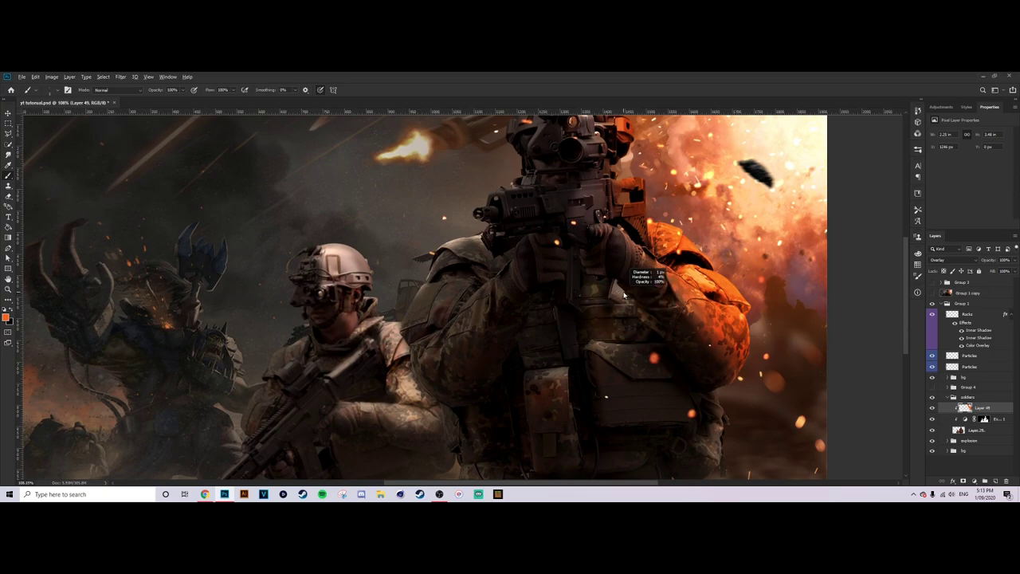
{"action": "mouse_move", "coordinate": [620, 289]}
{"action": "left_mouse_down"}
{"action": "mouse_move", "coordinate": [618, 321]}
{"action": "mouse_move", "coordinate": [637, 302]}
{"action": "left_mouse_up"}
{"action": "left_click_drag", "start_coordinate": [575, 365], "coordinate": [565, 369]}
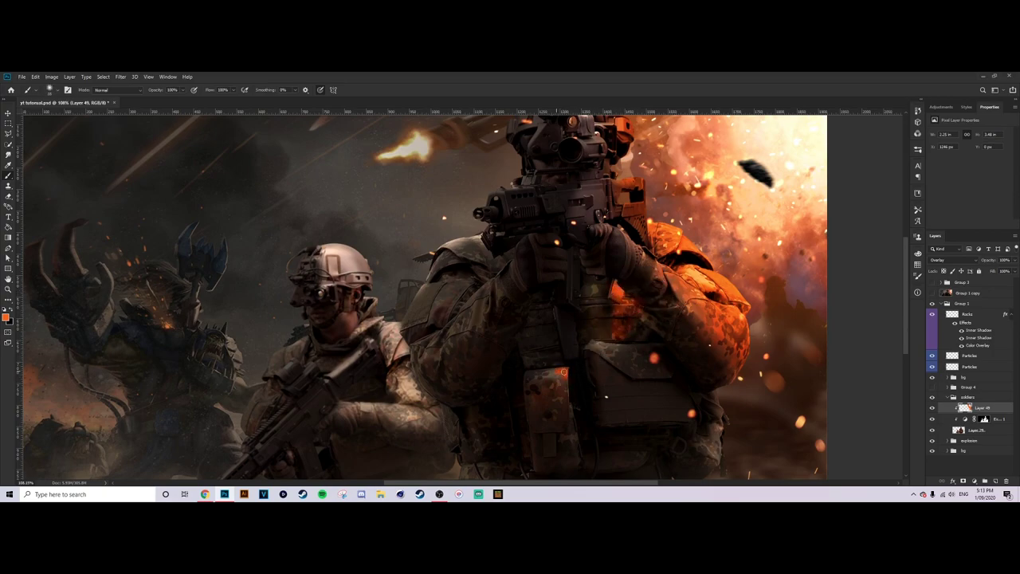
Step: Erase the excess orange light around the front soldier's narrow front pouch
{"action": "left_click", "coordinate": [8, 197]}
{"action": "left_click_drag", "start_coordinate": [513, 423], "coordinate": [430, 412]}
{"action": "mouse_move", "coordinate": [544, 397]}
{"action": "left_mouse_down"}
{"action": "mouse_move", "coordinate": [508, 404]}
{"action": "mouse_move", "coordinate": [561, 402]}
{"action": "left_mouse_up"}
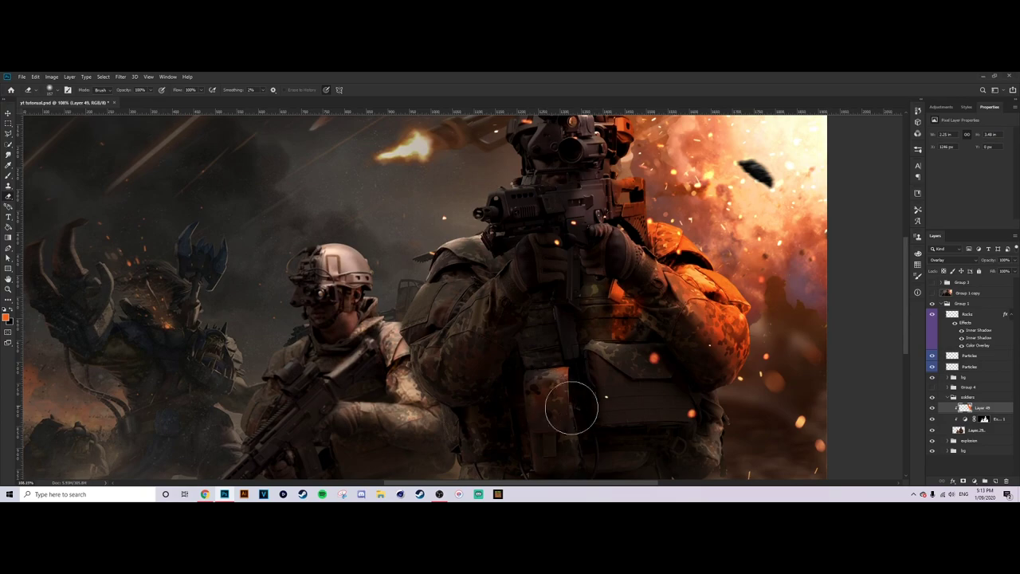
Step: Paint orange light along the large pouch's upper edge and soften it with the Eraser
{"action": "left_click", "coordinate": [8, 185]}
{"action": "key", "text": "b"}
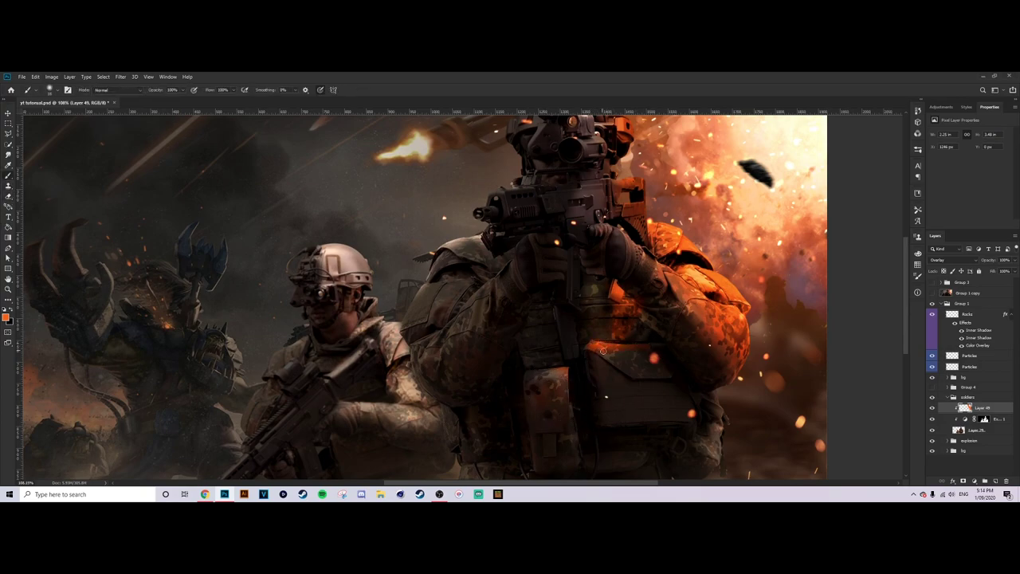
{"action": "left_click", "coordinate": [8, 204]}
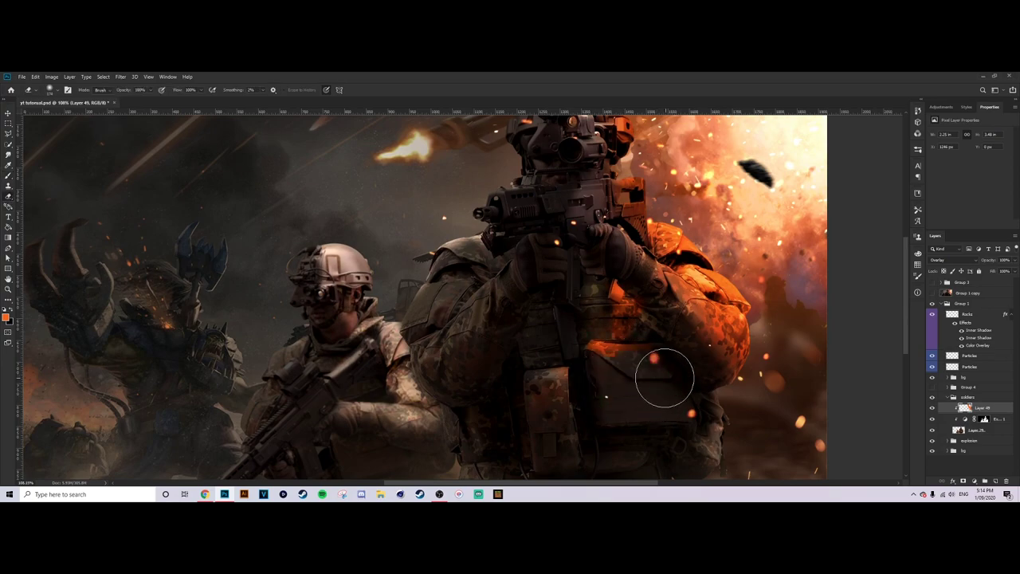
Step: Lower the orange Overlay layer's opacity to about 40%, judging the light at full and close view
{"action": "scroll", "coordinate": [666, 371], "scroll_direction": "down", "scroll_amount": 9}
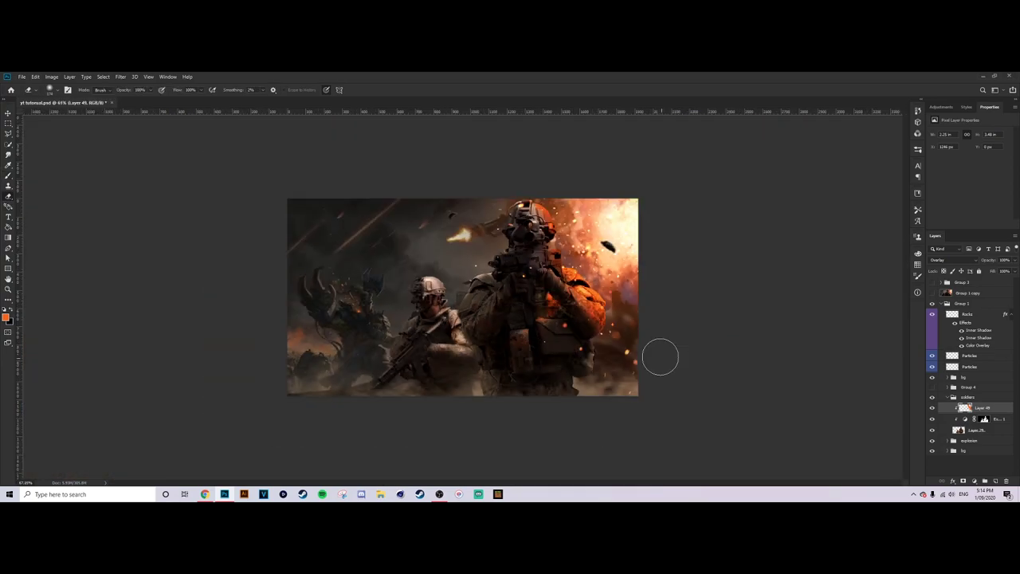
{"action": "scroll", "coordinate": [658, 357], "scroll_direction": "up", "scroll_amount": 8}
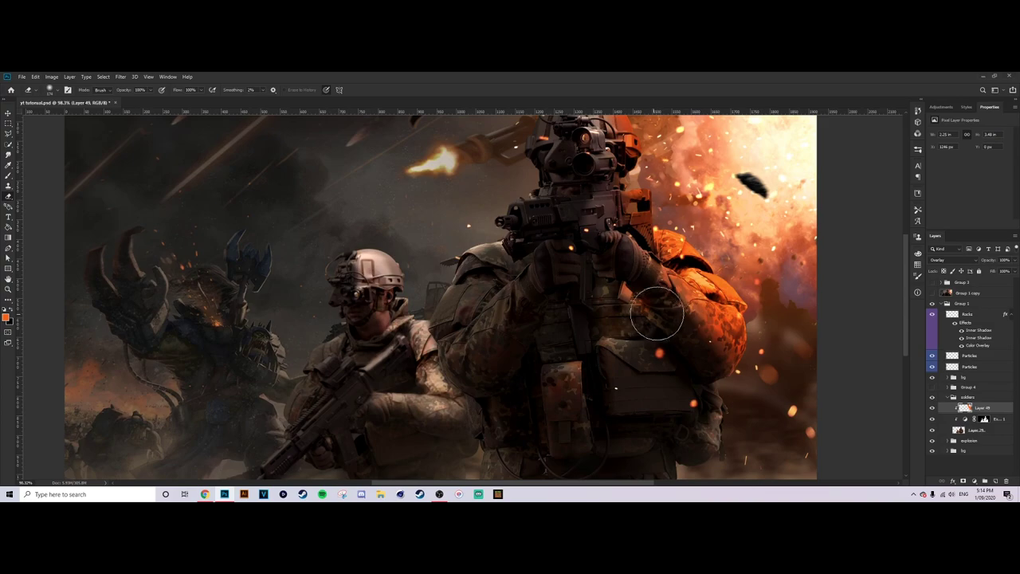
{"action": "scroll", "coordinate": [760, 259], "scroll_direction": "down", "scroll_amount": 3}
{"action": "scroll", "coordinate": [761, 258], "scroll_direction": "down", "scroll_amount": 2}
{"action": "left_click", "coordinate": [1017, 260]}
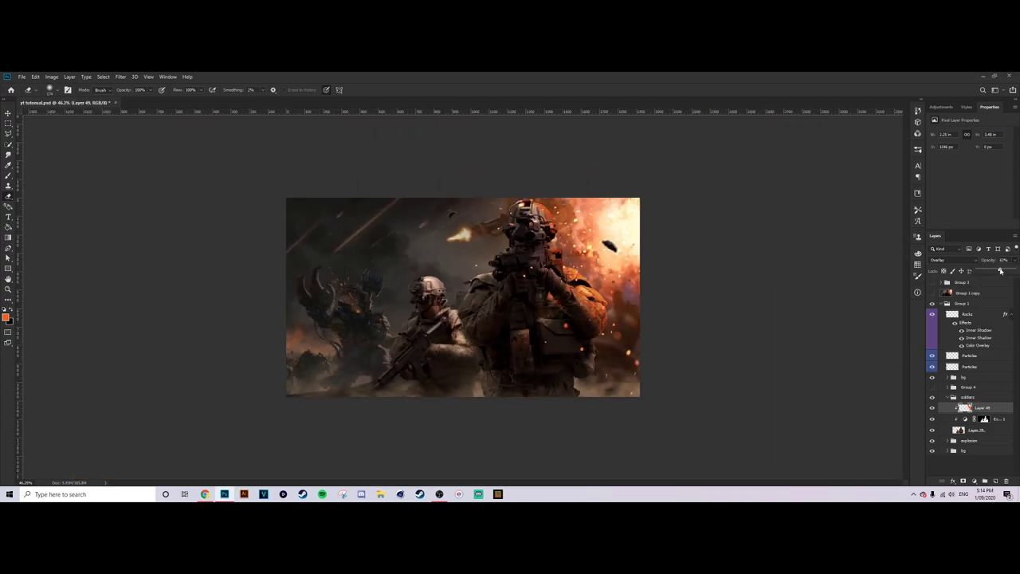
{"action": "scroll", "coordinate": [606, 239], "scroll_direction": "down", "scroll_amount": 1}
{"action": "scroll", "coordinate": [605, 239], "scroll_direction": "up", "scroll_amount": 4}
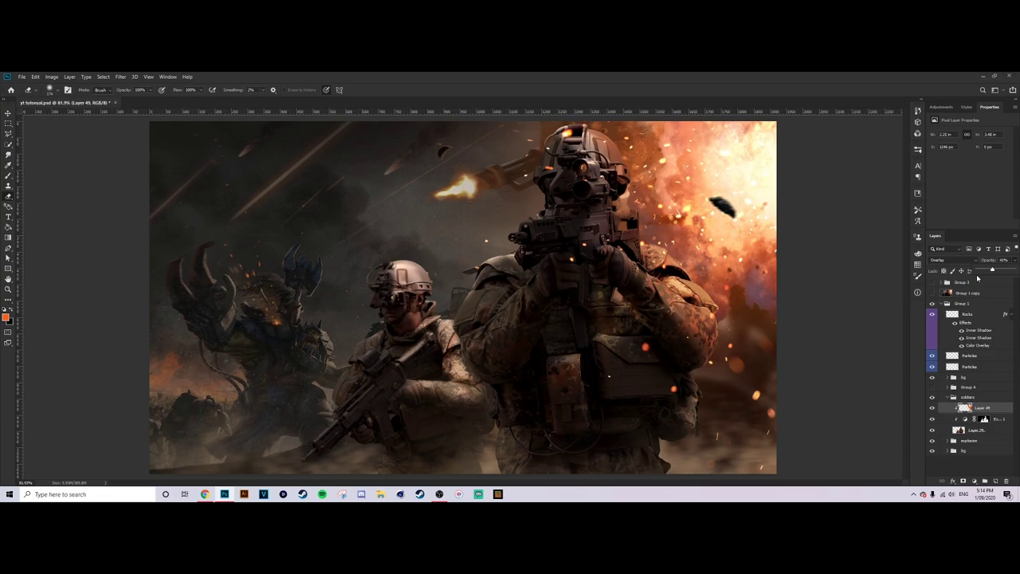
{"action": "scroll", "coordinate": [749, 289], "scroll_direction": "down", "scroll_amount": 3}
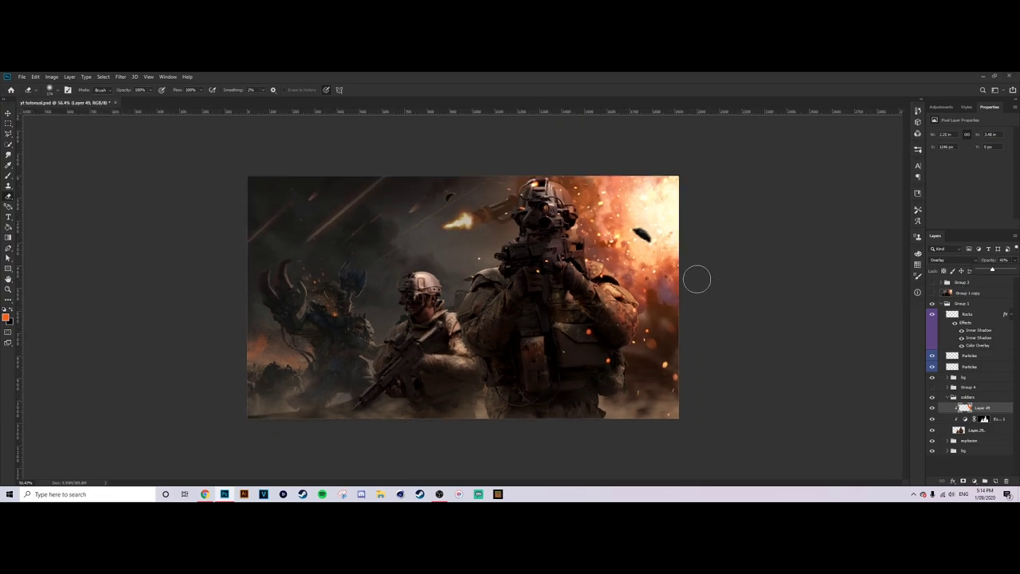
{"action": "scroll", "coordinate": [656, 260], "scroll_direction": "up", "scroll_amount": 2}
{"action": "scroll", "coordinate": [656, 262], "scroll_direction": "up", "scroll_amount": 1}
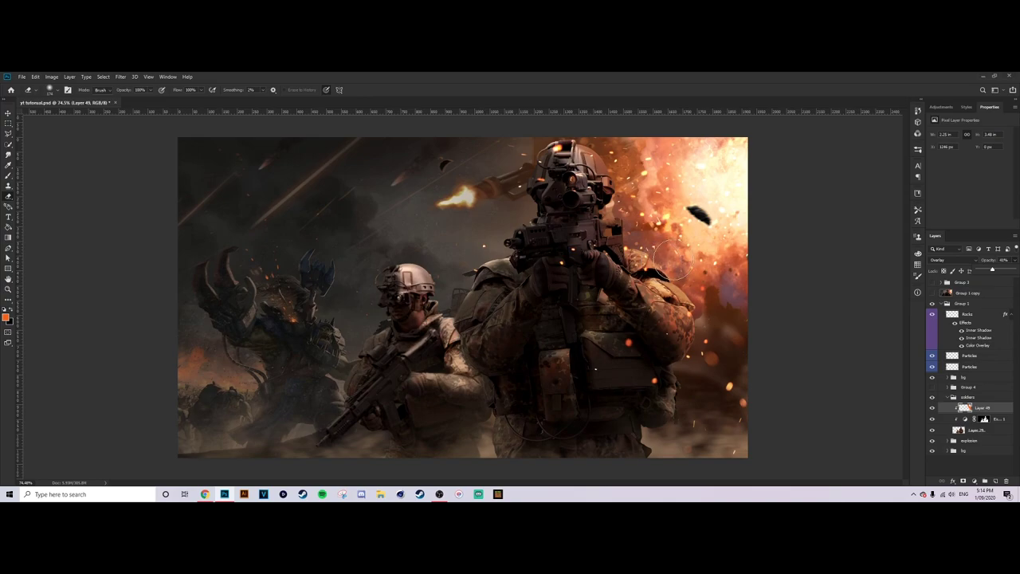
Step: Add a new clipped layer above the Overlay layer and set the foreground colour to the yellower orange ff8a00
{"action": "left_click", "coordinate": [994, 480]}
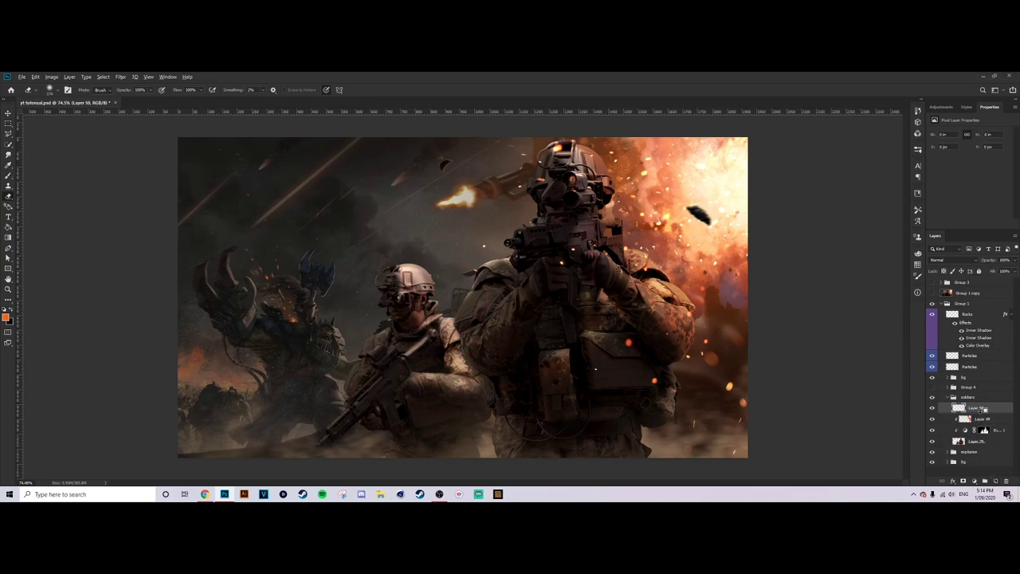
{"action": "key", "text": "b"}
{"action": "left_click", "coordinate": [7, 318]}
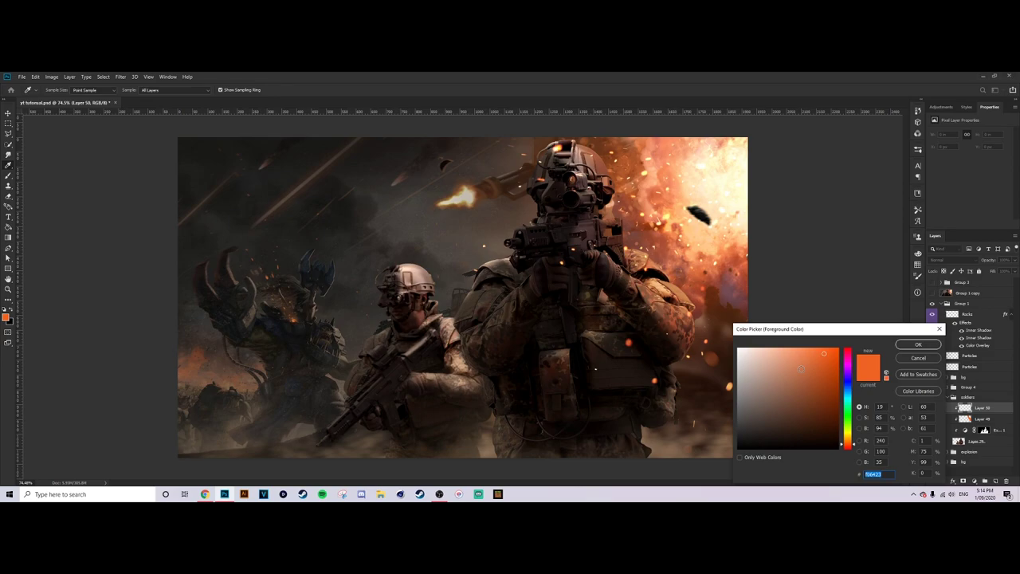
{"action": "left_click_drag", "start_coordinate": [855, 445], "coordinate": [856, 441]}
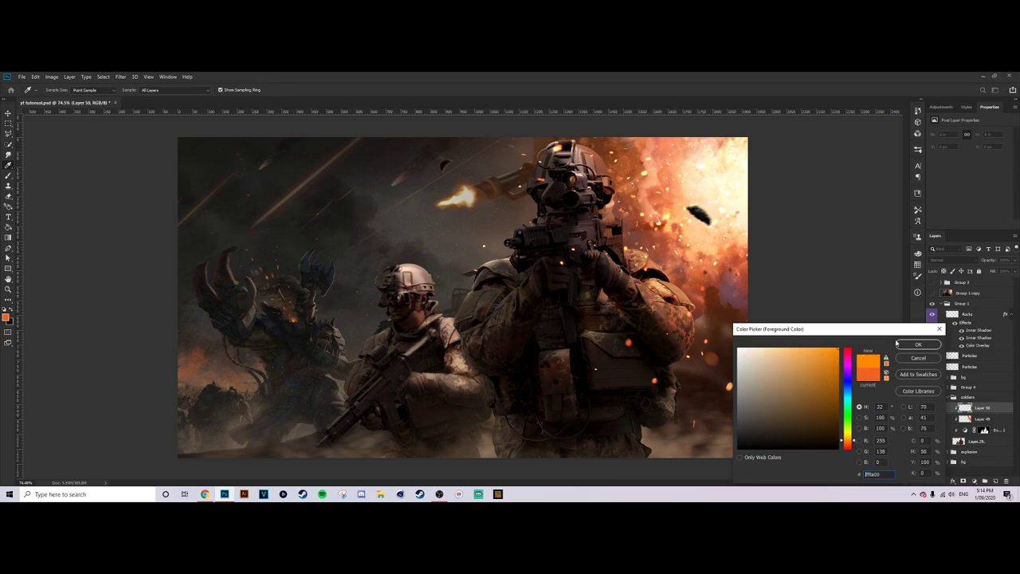
{"action": "left_click", "coordinate": [918, 344]}
Step: Set the new clipped layer's blend mode to Linear Dodge (Add)
{"action": "scroll", "coordinate": [653, 253], "scroll_direction": "up", "scroll_amount": 5}
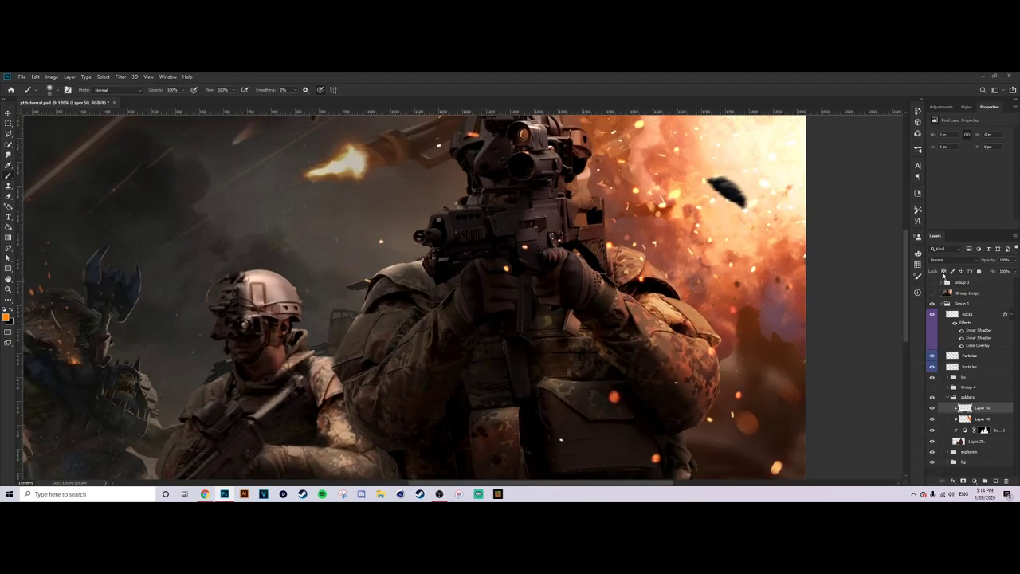
{"action": "left_click", "coordinate": [949, 260]}
{"action": "left_click", "coordinate": [949, 339]}
Step: Paint a thin glowing rim along the front soldier's shoulder, outer arm, rifle stock and lower helmet edge
{"action": "left_click_drag", "start_coordinate": [612, 241], "coordinate": [616, 240], "text": "alt"}
{"action": "left_click_drag", "start_coordinate": [660, 261], "coordinate": [713, 320]}
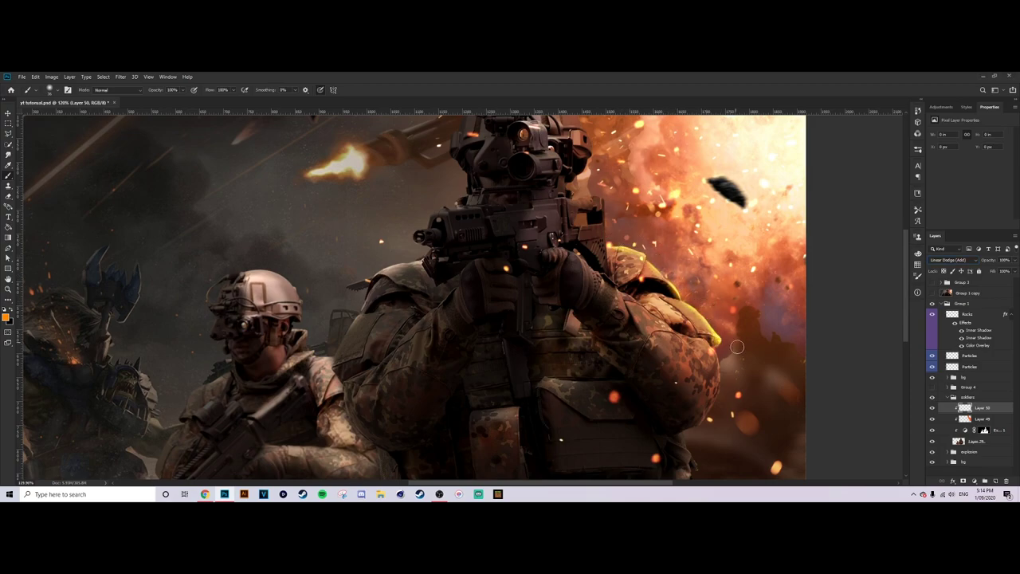
{"action": "left_click_drag", "start_coordinate": [728, 362], "coordinate": [717, 415]}
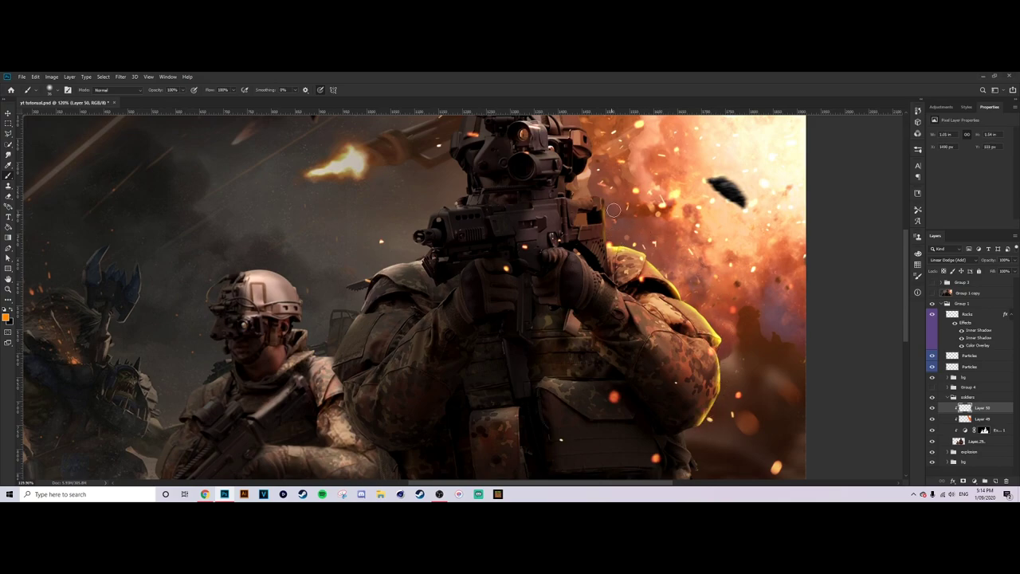
{"action": "mouse_move", "coordinate": [613, 232]}
{"action": "left_mouse_down"}
{"action": "mouse_move", "coordinate": [609, 196]}
{"action": "mouse_move", "coordinate": [572, 189]}
{"action": "mouse_move", "coordinate": [604, 154]}
{"action": "left_mouse_up"}
Step: Continue the glowing rim around the explosion-facing edge and crown of the front soldier's helmet
{"action": "scroll", "coordinate": [612, 155], "scroll_direction": "down", "scroll_amount": 7}
{"action": "scroll", "coordinate": [622, 157], "scroll_direction": "up", "scroll_amount": 6}
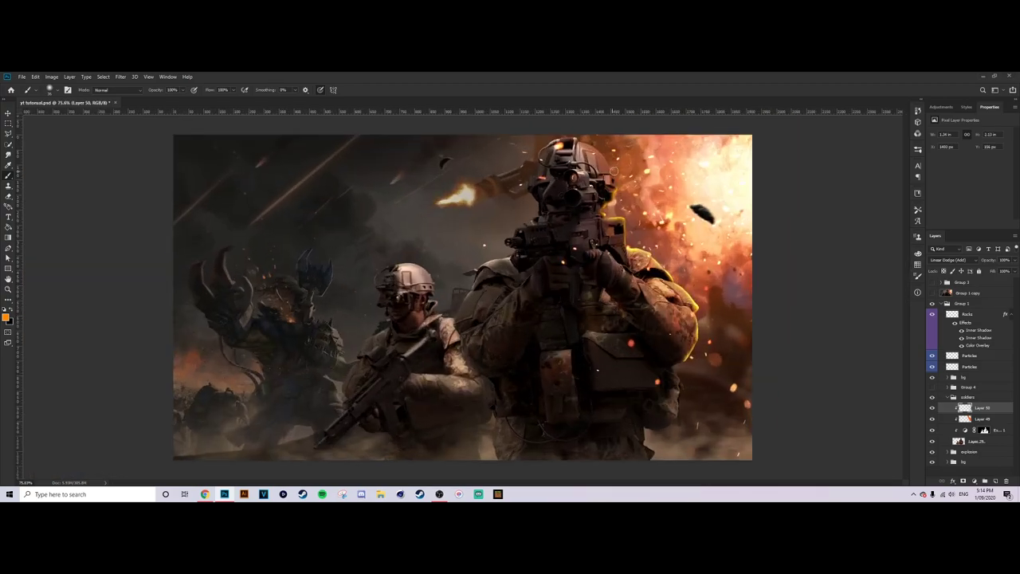
{"action": "scroll", "coordinate": [571, 156], "scroll_direction": "up", "scroll_amount": 3}
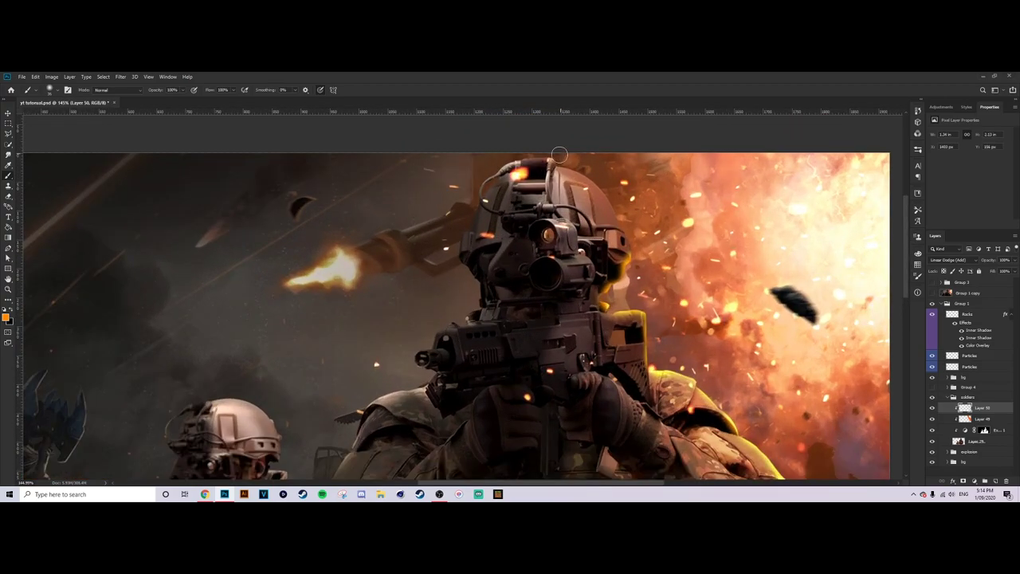
{"action": "mouse_move", "coordinate": [570, 157]}
{"action": "left_mouse_down"}
{"action": "mouse_move", "coordinate": [610, 190]}
{"action": "mouse_move", "coordinate": [639, 255]}
{"action": "mouse_move", "coordinate": [597, 164]}
{"action": "mouse_move", "coordinate": [547, 151]}
{"action": "left_mouse_up"}
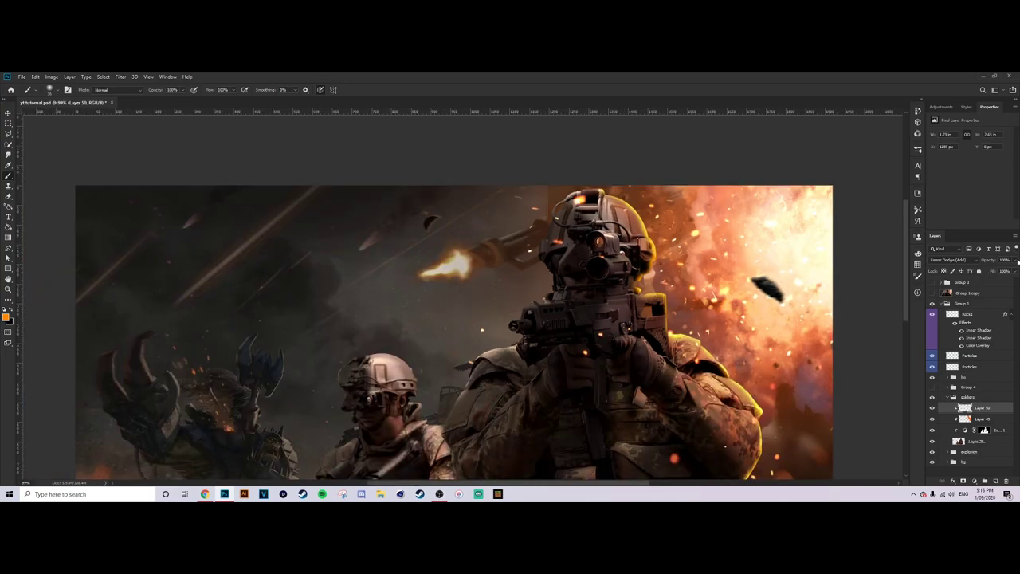
Step: Lower the Linear Dodge rim-light layer's opacity to about 22%
{"action": "left_click_drag", "start_coordinate": [1017, 261], "coordinate": [1003, 271]}
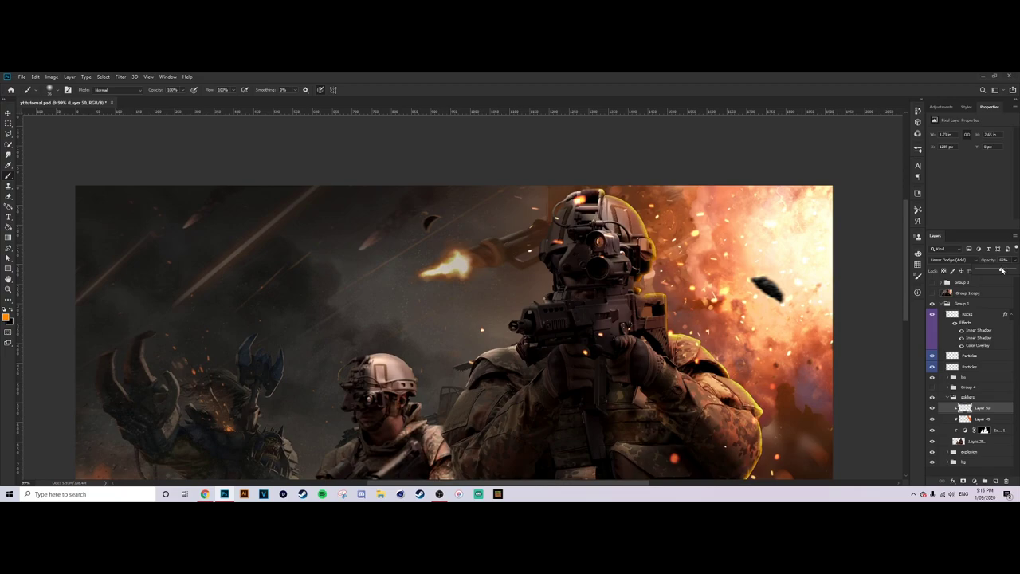
{"action": "left_click_drag", "start_coordinate": [989, 272], "coordinate": [984, 272]}
{"action": "scroll", "coordinate": [778, 278], "scroll_direction": "down", "scroll_amount": 2}
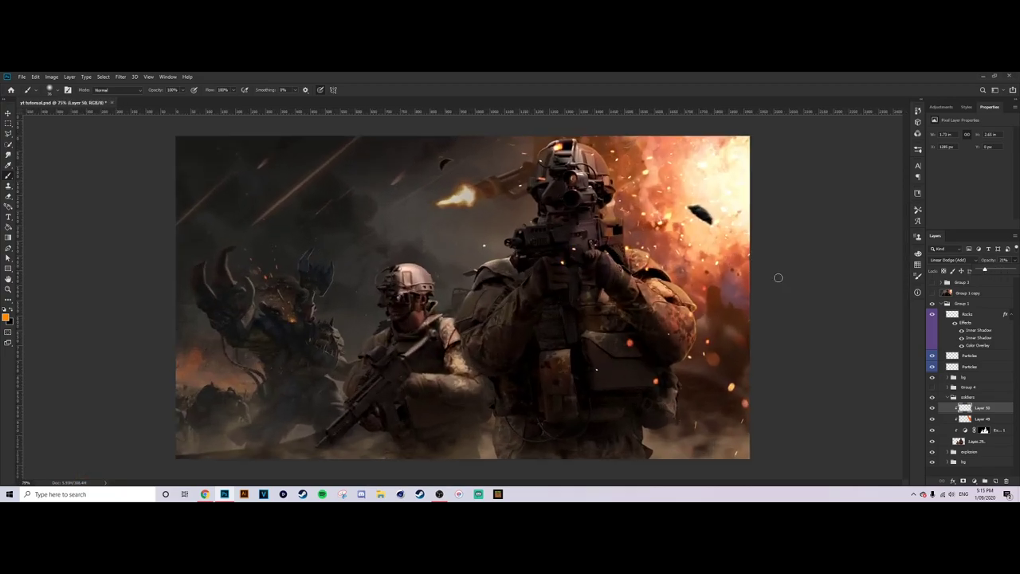
Step: Add another clipped layer on top in Overlay blend mode and choose white as the foreground colour
{"action": "left_click", "coordinate": [996, 481]}
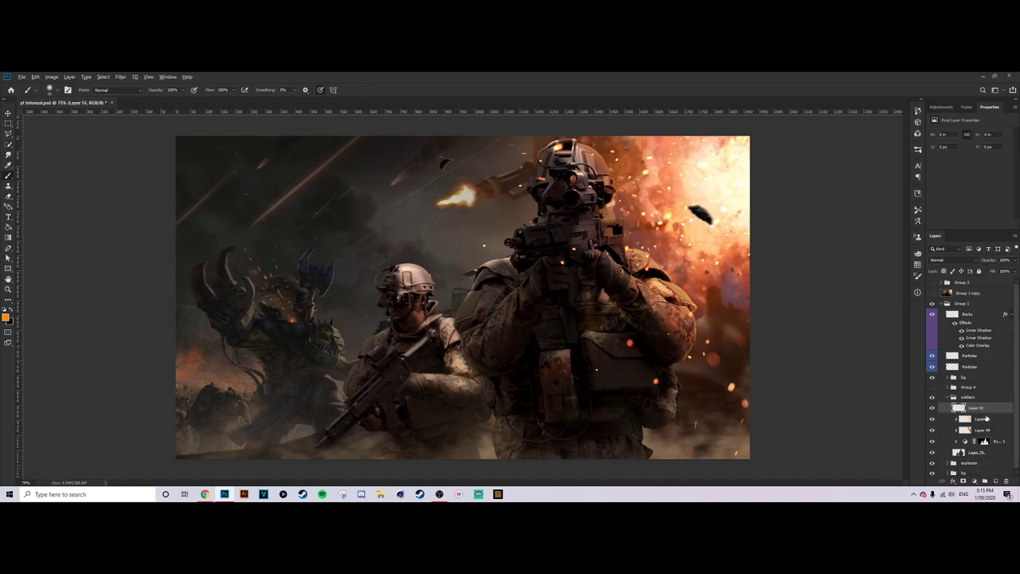
{"action": "left_click", "coordinate": [8, 317]}
{"action": "left_click", "coordinate": [741, 351]}
{"action": "left_click", "coordinate": [924, 344]}
{"action": "left_click", "coordinate": [952, 261]}
{"action": "left_click", "coordinate": [949, 356]}
Step: Paint white highlights along the outer rim of the front soldier's shoulder armour facing the explosion
{"action": "key", "text": "ctrl+1"}
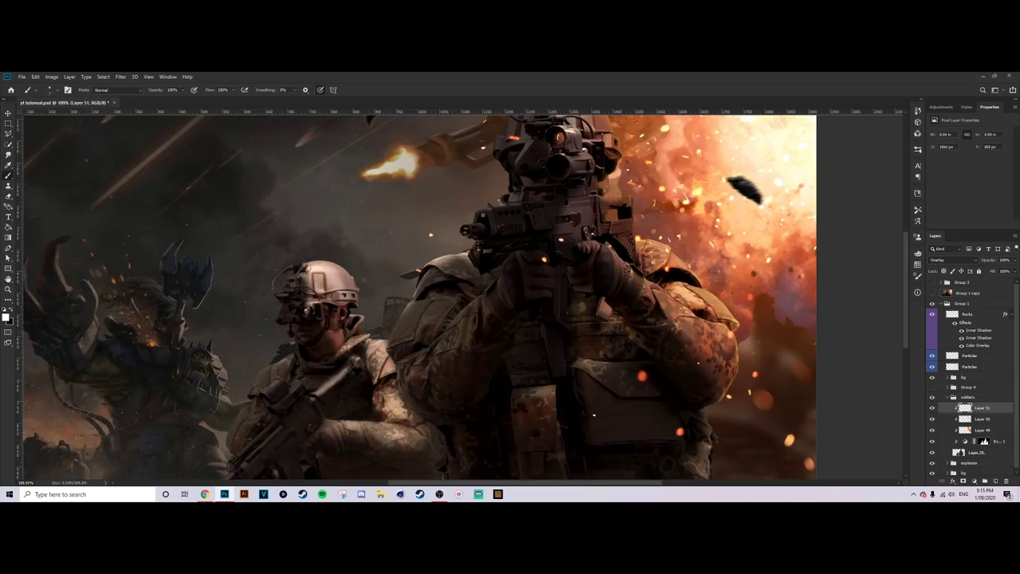
{"action": "scroll", "coordinate": [609, 243], "scroll_direction": "up", "scroll_amount": 6}
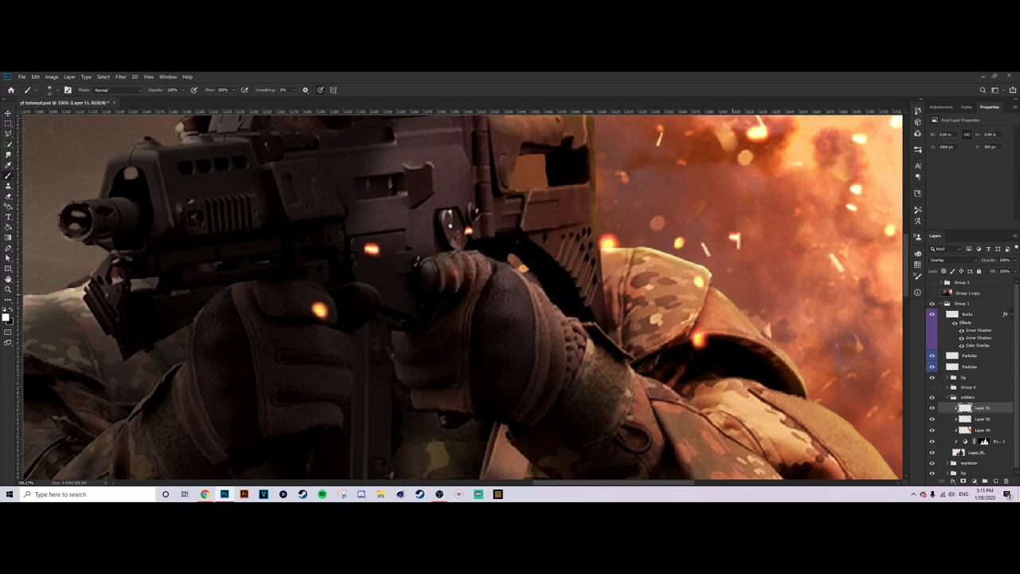
{"action": "left_click_drag", "start_coordinate": [762, 327], "coordinate": [790, 349]}
{"action": "left_click_drag", "start_coordinate": [802, 365], "coordinate": [775, 339]}
{"action": "scroll", "coordinate": [809, 345], "scroll_direction": "down", "scroll_amount": 12}
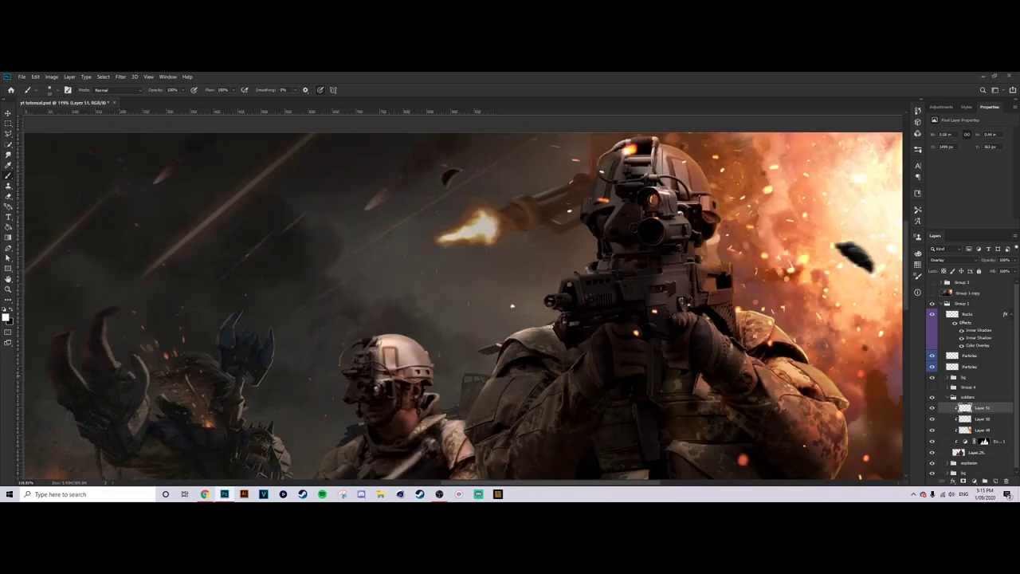
Step: Paint fine white highlights along the borders and inner seam of the camouflage shoulder pad
{"action": "scroll", "coordinate": [702, 207], "scroll_direction": "up", "scroll_amount": 5}
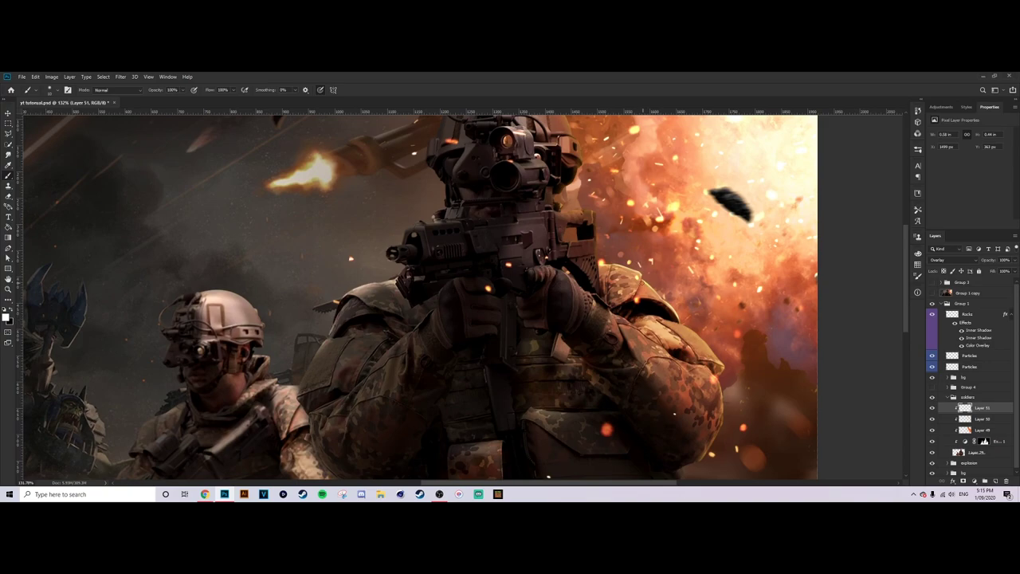
{"action": "scroll", "coordinate": [639, 278], "scroll_direction": "up", "scroll_amount": 3}
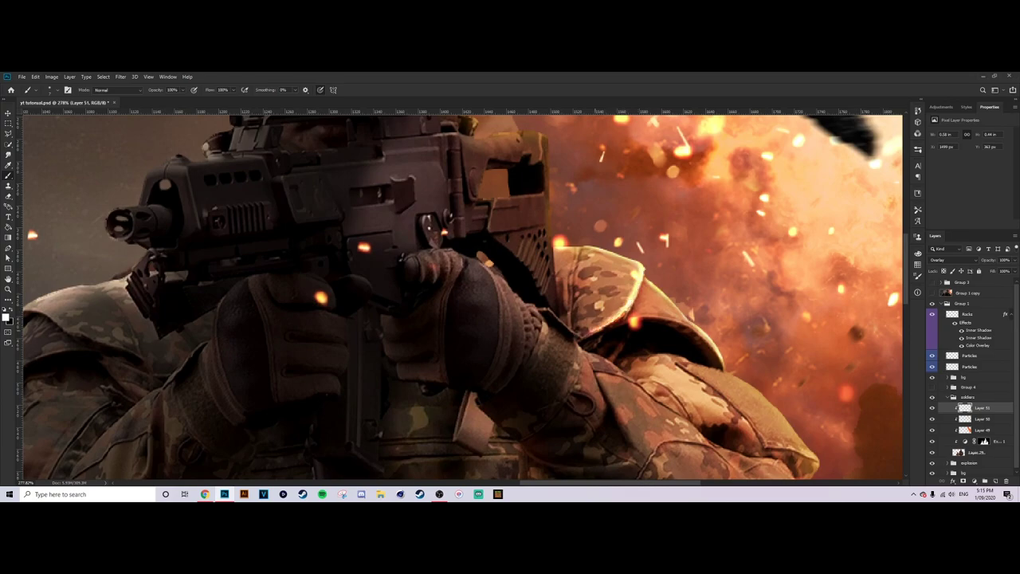
{"action": "left_click_drag", "start_coordinate": [573, 259], "coordinate": [566, 319]}
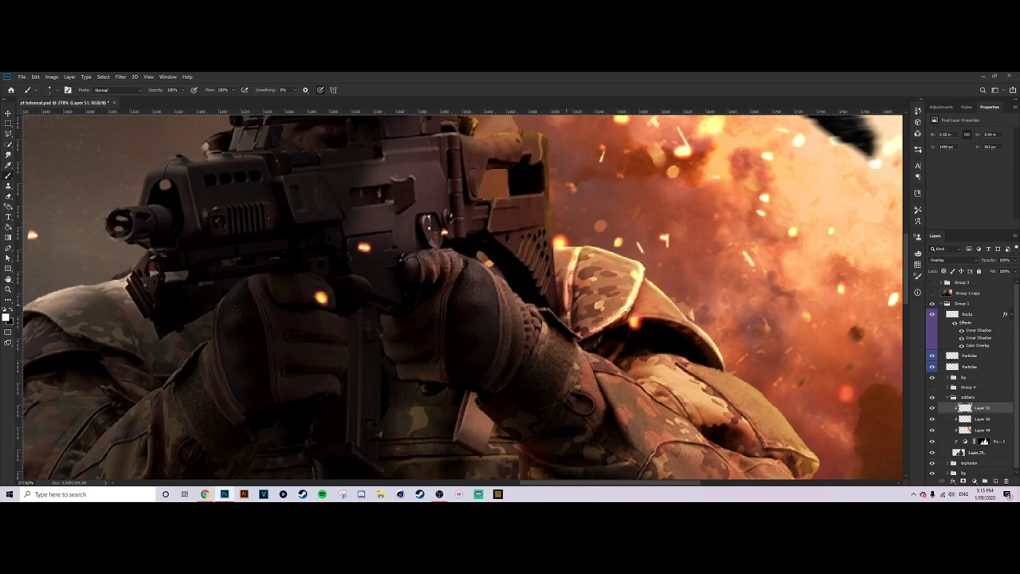
Step: Paint fine white highlights on the slanted vent slots of the rifle stock
{"action": "scroll", "coordinate": [523, 237], "scroll_direction": "up", "scroll_amount": 4}
{"action": "left_click_drag", "start_coordinate": [514, 264], "coordinate": [525, 228]}
{"action": "left_click_drag", "start_coordinate": [524, 278], "coordinate": [544, 232]}
{"action": "mouse_move", "coordinate": [537, 284]}
{"action": "left_mouse_down"}
{"action": "mouse_move", "coordinate": [567, 269]}
{"action": "mouse_move", "coordinate": [550, 313]}
{"action": "mouse_move", "coordinate": [566, 341]}
{"action": "left_mouse_up"}
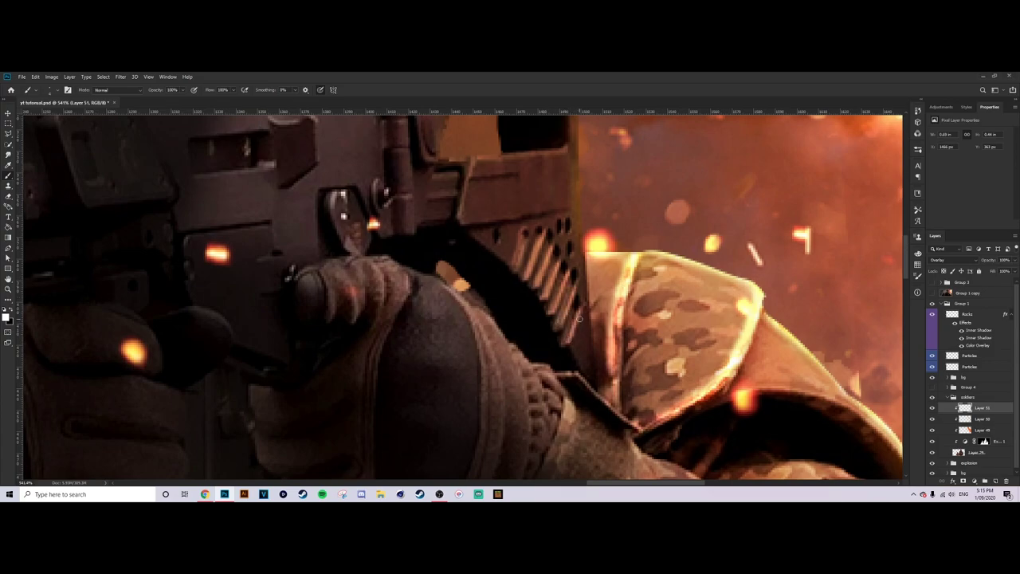
Step: Paint a white highlight along the top and slanted front edge of the rifle stock's lower panel
{"action": "scroll", "coordinate": [580, 319], "scroll_direction": "down", "scroll_amount": 5}
{"action": "scroll", "coordinate": [564, 219], "scroll_direction": "up", "scroll_amount": 6}
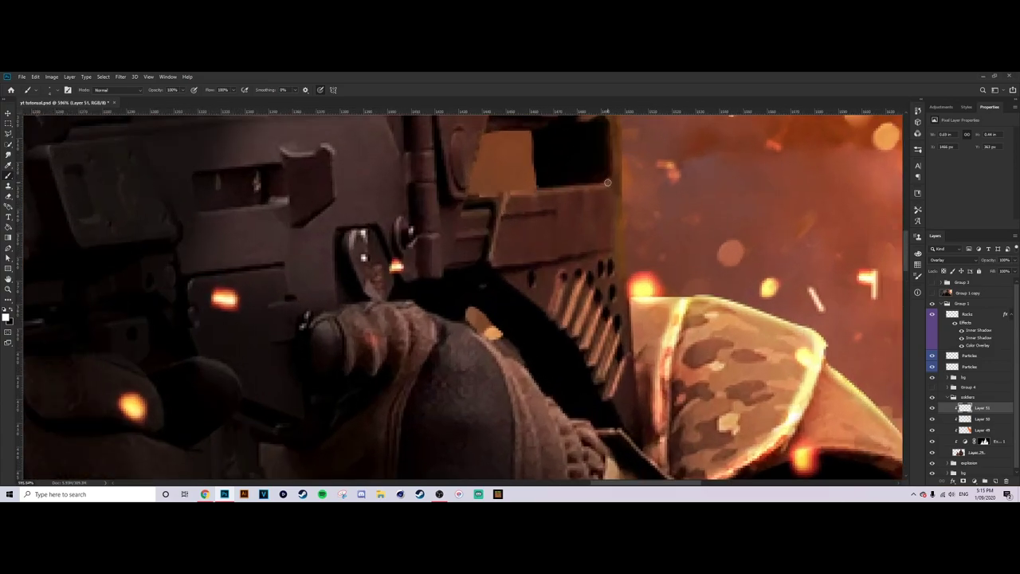
{"action": "mouse_move", "coordinate": [607, 182]}
{"action": "left_mouse_down"}
{"action": "mouse_move", "coordinate": [522, 192]}
{"action": "mouse_move", "coordinate": [499, 220]}
{"action": "mouse_move", "coordinate": [494, 259]}
{"action": "left_mouse_up"}
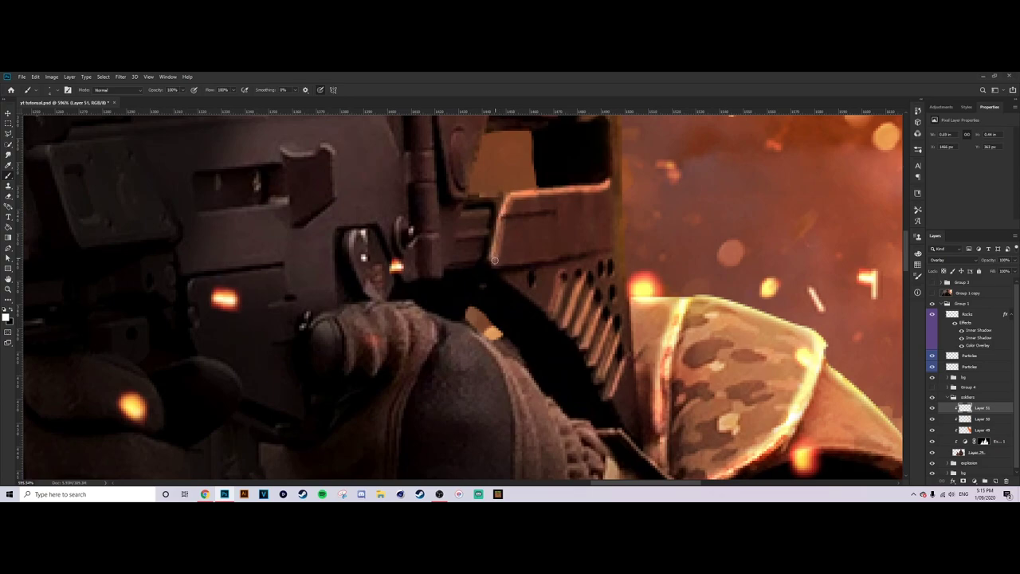
{"action": "scroll", "coordinate": [431, 230], "scroll_direction": "down", "scroll_amount": 4}
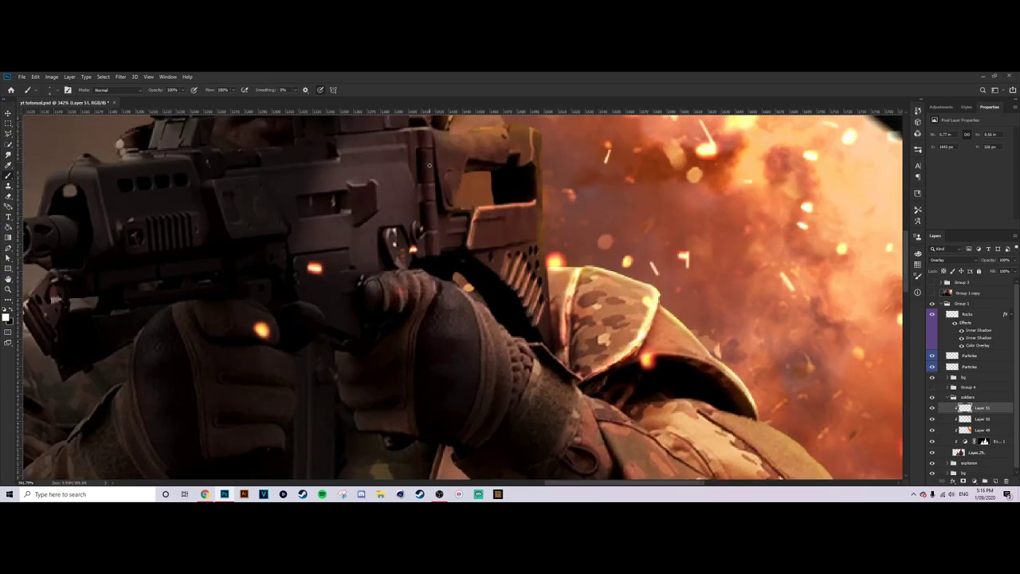
Step: Paint fine white highlights down the edge and segment rims of the rifle's vertical hinge column, undoing the last stroke
{"action": "scroll", "coordinate": [423, 163], "scroll_direction": "up", "scroll_amount": 4}
{"action": "scroll", "coordinate": [422, 163], "scroll_direction": "up", "scroll_amount": 3}
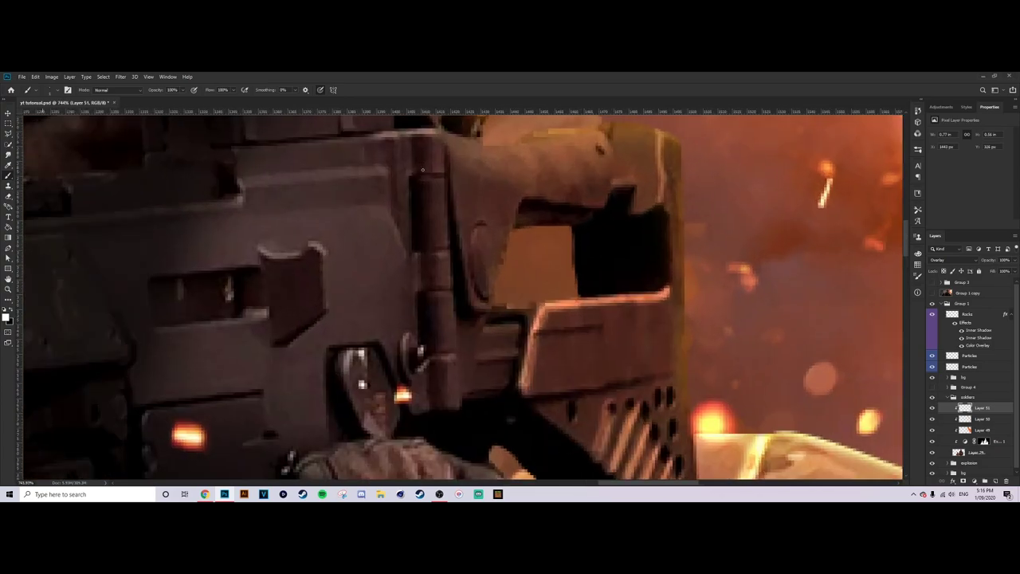
{"action": "left_click_drag", "start_coordinate": [451, 259], "coordinate": [443, 170]}
{"action": "left_click_drag", "start_coordinate": [452, 310], "coordinate": [450, 268]}
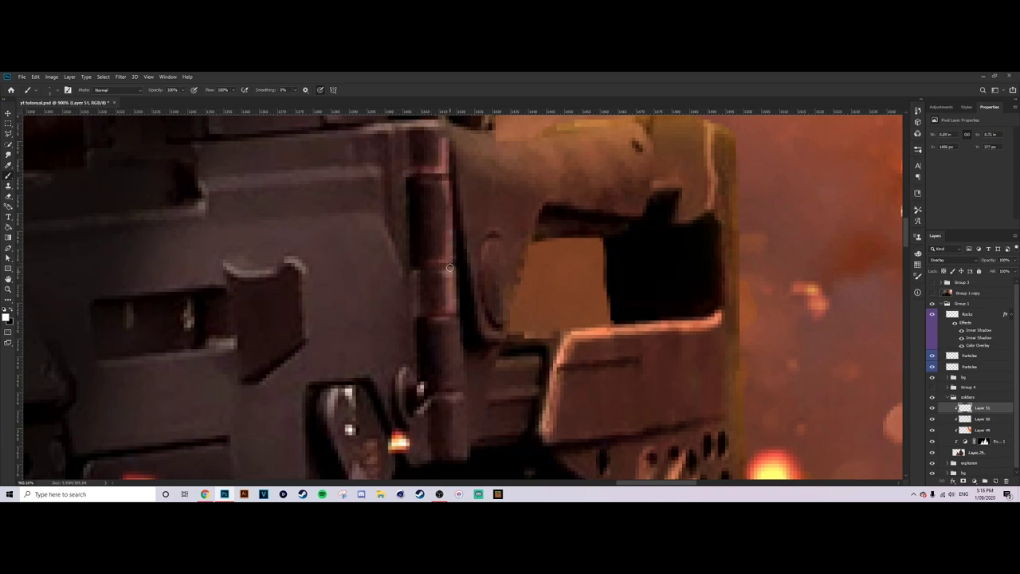
{"action": "left_click_drag", "start_coordinate": [439, 390], "coordinate": [462, 389]}
{"action": "left_click_drag", "start_coordinate": [455, 319], "coordinate": [464, 383]}
{"action": "left_click_drag", "start_coordinate": [444, 455], "coordinate": [465, 456]}
{"action": "left_click_drag", "start_coordinate": [460, 393], "coordinate": [469, 452]}
{"action": "scroll", "coordinate": [511, 388], "scroll_direction": "down", "scroll_amount": 5}
{"action": "scroll", "coordinate": [507, 391], "scroll_direction": "up", "scroll_amount": 6}
{"action": "key", "text": "ctrl+z"}
Step: Enlarge the brush and add short white highlight strokes to the rifle edges beside the hinge column
{"action": "key", "text": "bracketright"}
{"action": "key", "text": "bracketright"}
{"action": "mouse_move", "coordinate": [494, 389]}
{"action": "left_mouse_down"}
{"action": "mouse_move", "coordinate": [534, 381]}
{"action": "mouse_move", "coordinate": [534, 354]}
{"action": "mouse_move", "coordinate": [495, 356]}
{"action": "left_mouse_up"}
{"action": "scroll", "coordinate": [531, 444], "scroll_direction": "down", "scroll_amount": 1}
{"action": "left_click_drag", "start_coordinate": [526, 411], "coordinate": [523, 435]}
{"action": "scroll", "coordinate": [522, 435], "scroll_direction": "down", "scroll_amount": 10}
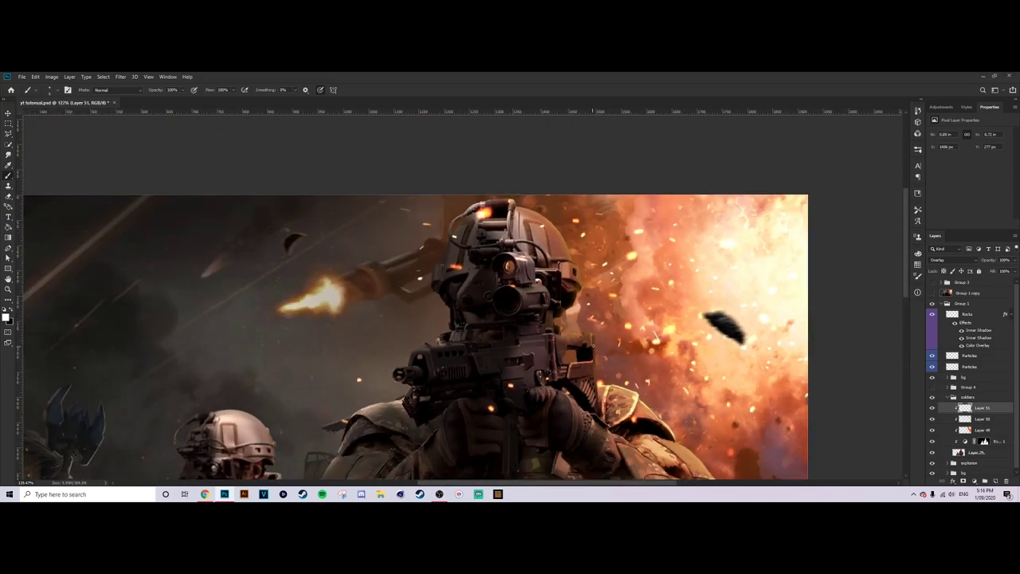
Step: Paint white highlights along the upper edge of the rifle stock behind the scope
{"action": "scroll", "coordinate": [592, 347], "scroll_direction": "up", "scroll_amount": 7}
{"action": "mouse_move", "coordinate": [574, 339]}
{"action": "left_mouse_down"}
{"action": "mouse_move", "coordinate": [558, 392]}
{"action": "mouse_move", "coordinate": [548, 335]}
{"action": "mouse_move", "coordinate": [531, 337]}
{"action": "mouse_move", "coordinate": [548, 333]}
{"action": "mouse_move", "coordinate": [470, 343]}
{"action": "mouse_move", "coordinate": [451, 314]}
{"action": "left_mouse_up"}
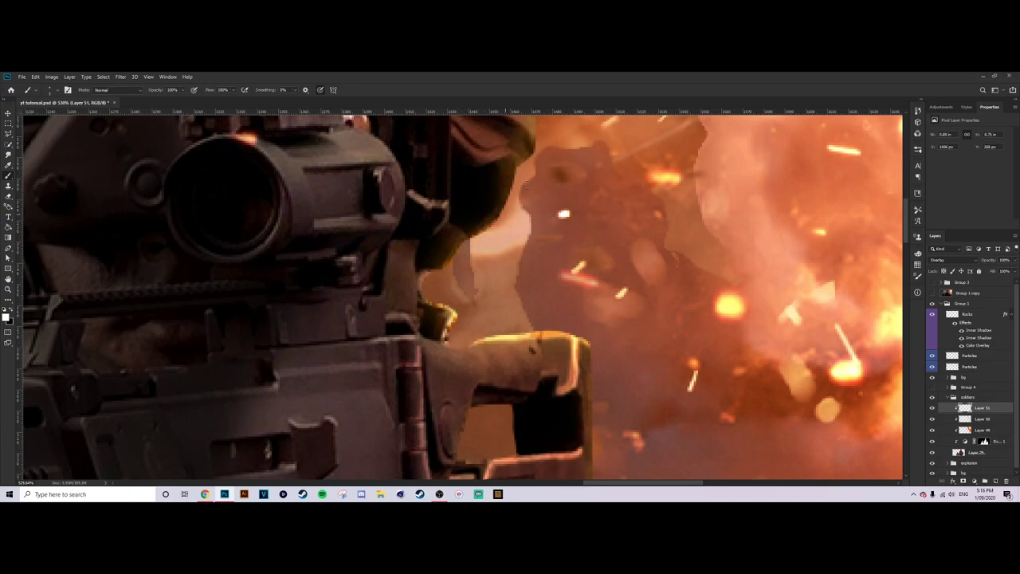
{"action": "scroll", "coordinate": [479, 235], "scroll_direction": "down", "scroll_amount": 10}
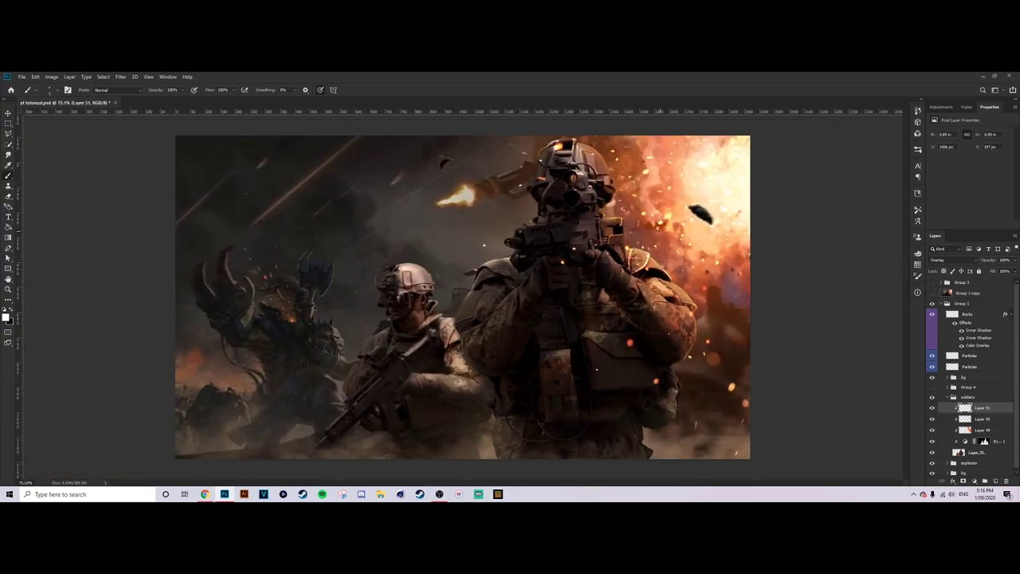
Step: Collapse the soldiers group, show the Group 1 copy layer and examine the lighting on both soldiers
{"action": "scroll", "coordinate": [605, 243], "scroll_direction": "up", "scroll_amount": 3}
{"action": "scroll", "coordinate": [478, 295], "scroll_direction": "down", "scroll_amount": 4}
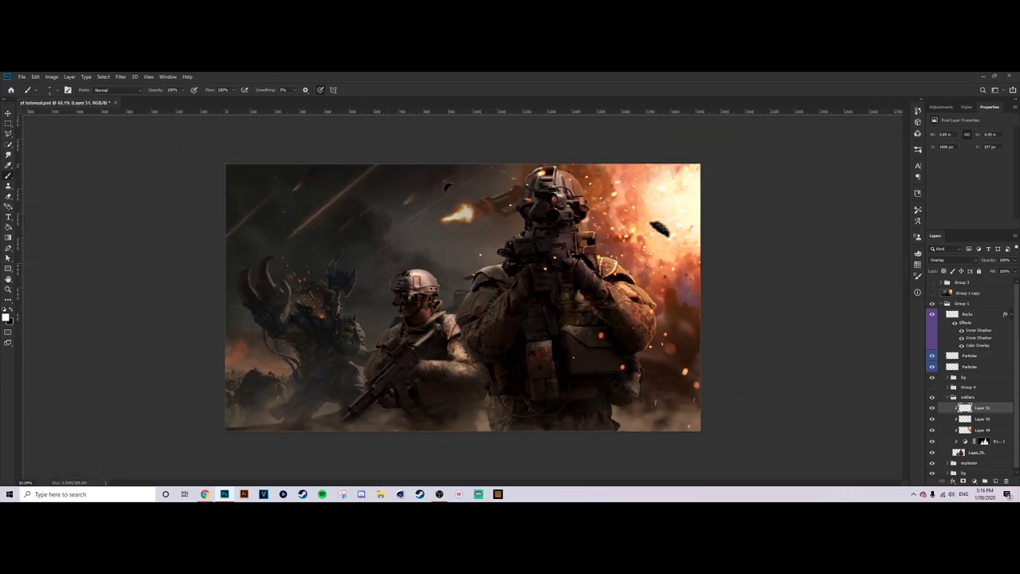
{"action": "scroll", "coordinate": [478, 295], "scroll_direction": "up", "scroll_amount": 2}
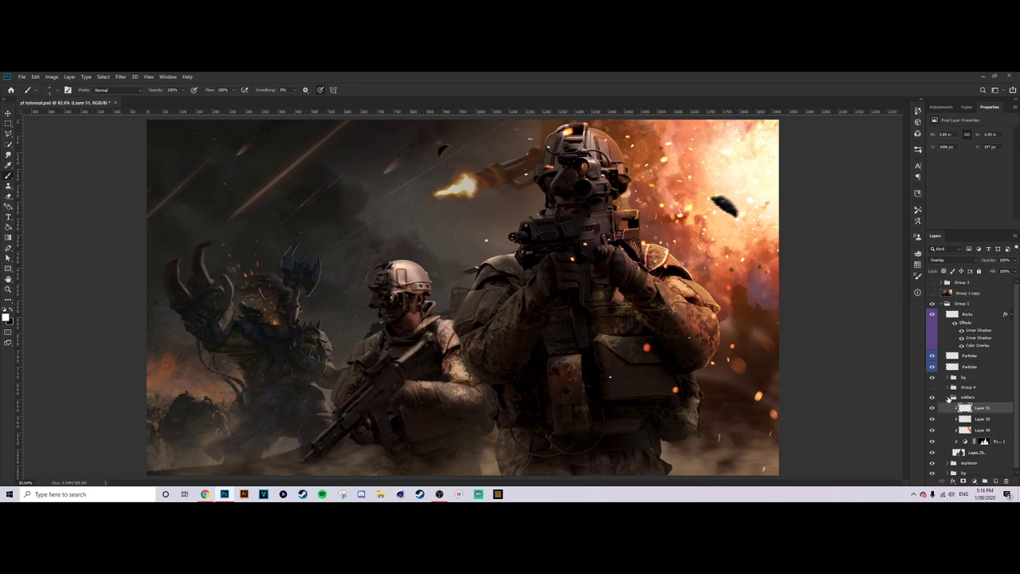
{"action": "left_click", "coordinate": [948, 397]}
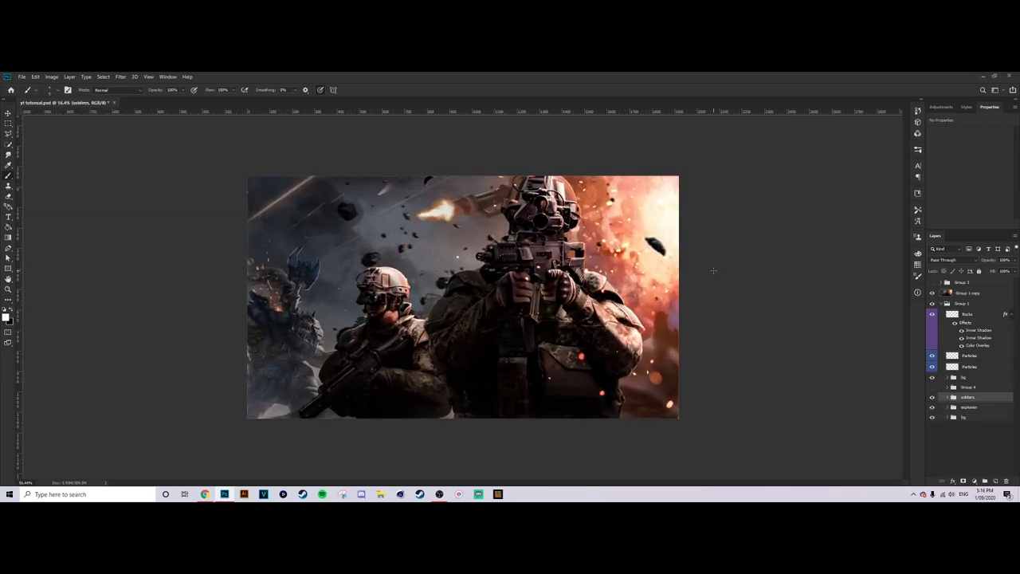
{"action": "scroll", "coordinate": [712, 271], "scroll_direction": "up", "scroll_amount": 2}
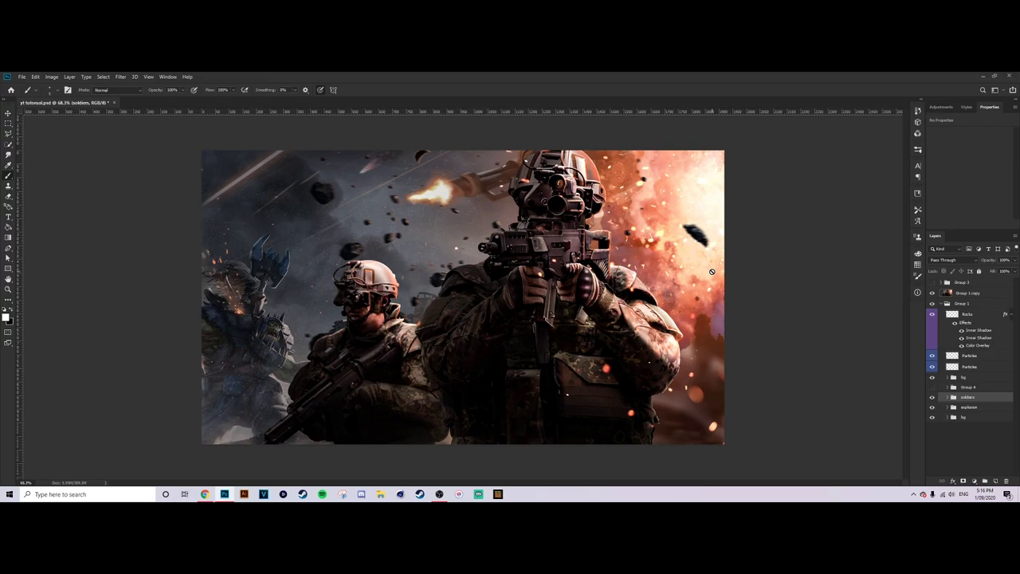
{"action": "scroll", "coordinate": [335, 275], "scroll_direction": "up", "scroll_amount": 5}
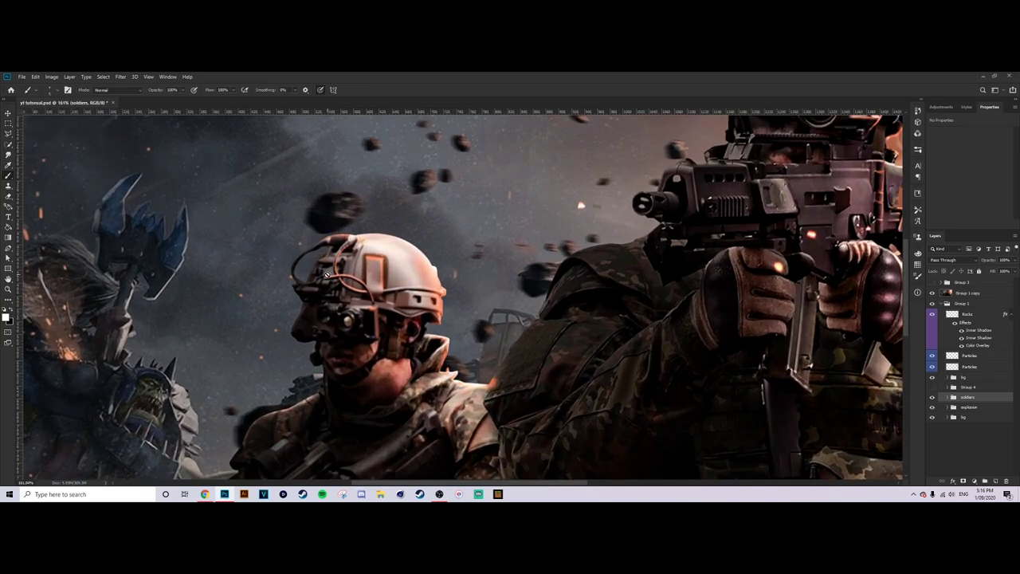
{"action": "scroll", "coordinate": [376, 304], "scroll_direction": "down", "scroll_amount": 5}
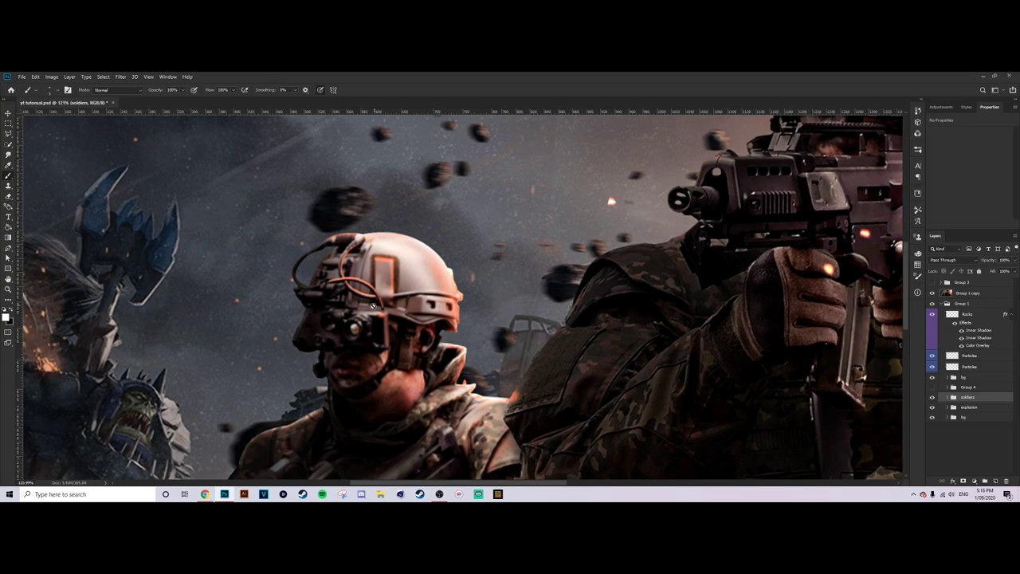
{"action": "scroll", "coordinate": [348, 285], "scroll_direction": "up", "scroll_amount": 3}
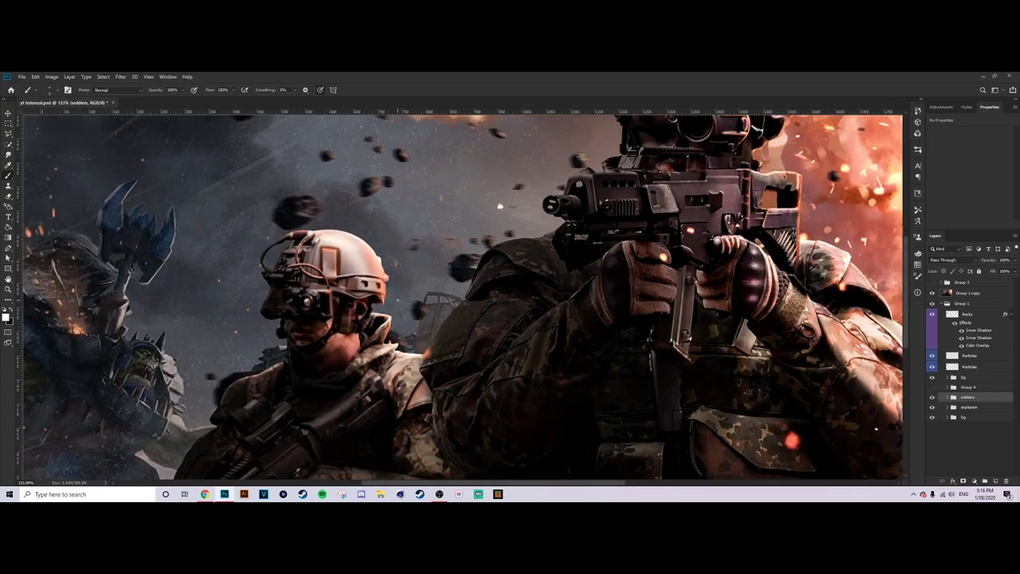
{"action": "scroll", "coordinate": [349, 285], "scroll_direction": "down", "scroll_amount": 6}
{"action": "scroll", "coordinate": [462, 297], "scroll_direction": "up", "scroll_amount": 2}
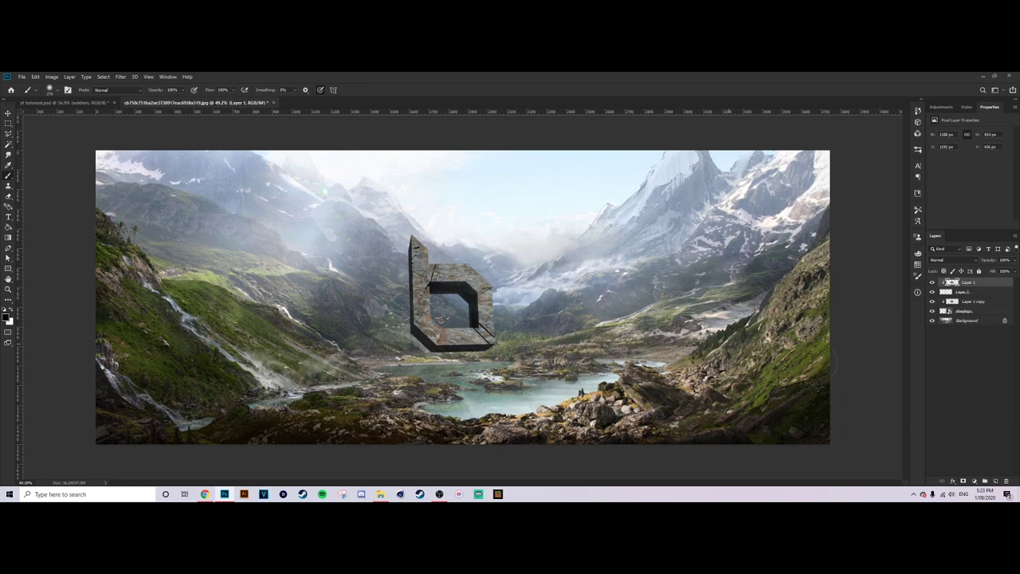
Step: In the mountain landscape document, add a new layer and sketch rough black light-direction lines from the sky down both valley sides
{"action": "left_click", "coordinate": [995, 481]}
{"action": "scroll", "coordinate": [452, 434], "scroll_direction": "up", "scroll_amount": 5}
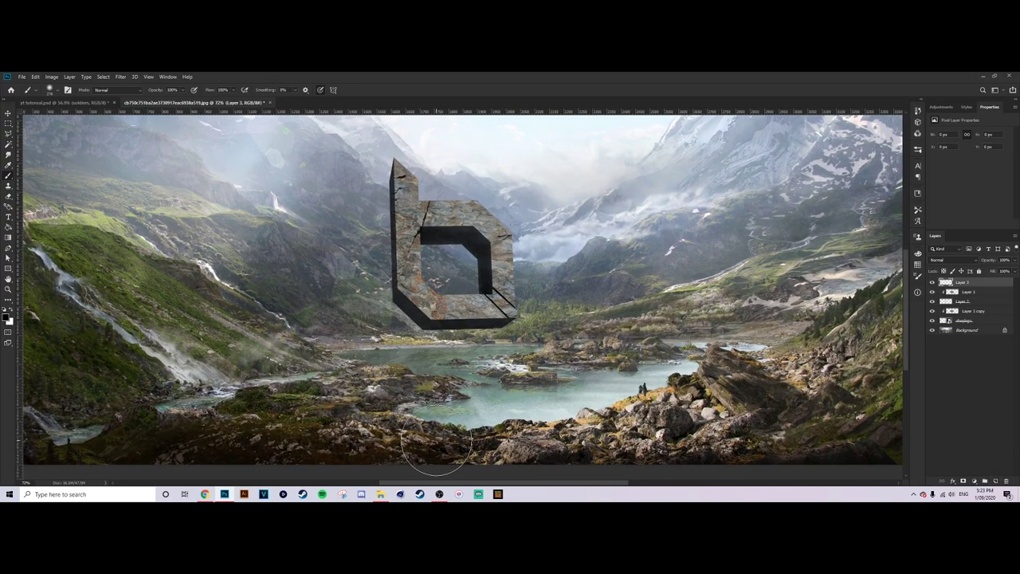
{"action": "scroll", "coordinate": [451, 430], "scroll_direction": "down", "scroll_amount": 5}
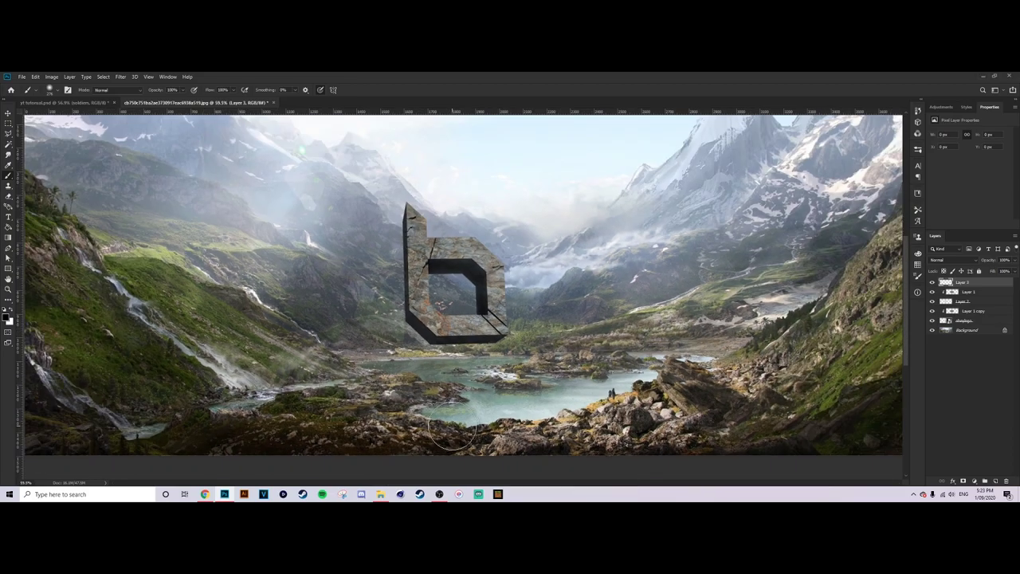
{"action": "mouse_move", "coordinate": [328, 194]}
{"action": "left_mouse_down"}
{"action": "mouse_move", "coordinate": [393, 192]}
{"action": "mouse_move", "coordinate": [281, 176]}
{"action": "left_mouse_up"}
{"action": "left_click", "coordinate": [351, 157]}
{"action": "key", "text": "ctrl+z"}
{"action": "left_click_drag", "start_coordinate": [285, 164], "coordinate": [410, 166]}
{"action": "left_click", "coordinate": [274, 173]}
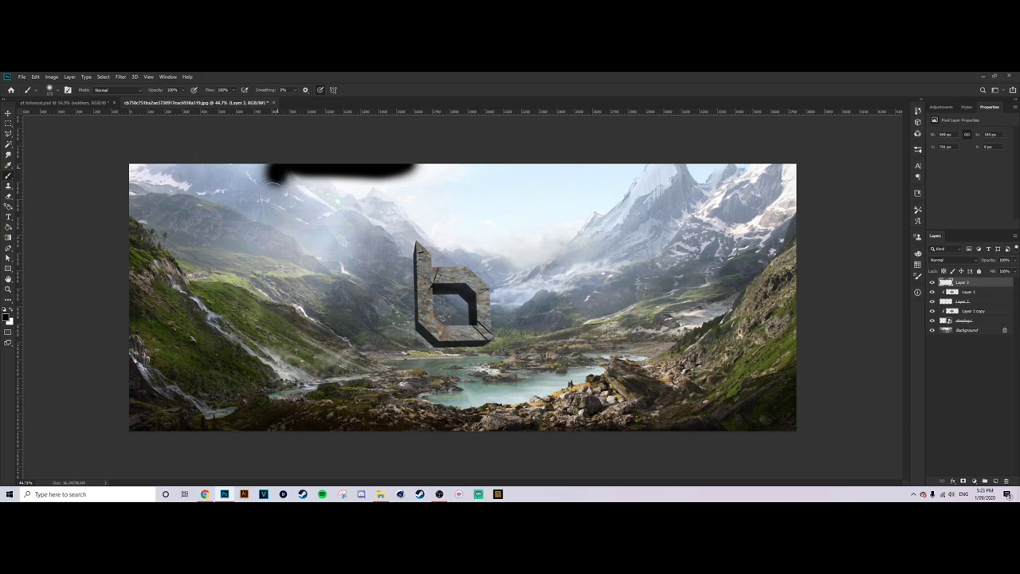
{"action": "left_click", "coordinate": [228, 328], "text": "shift"}
{"action": "left_click", "coordinate": [421, 175]}
{"action": "left_click", "coordinate": [749, 298], "text": "shift"}
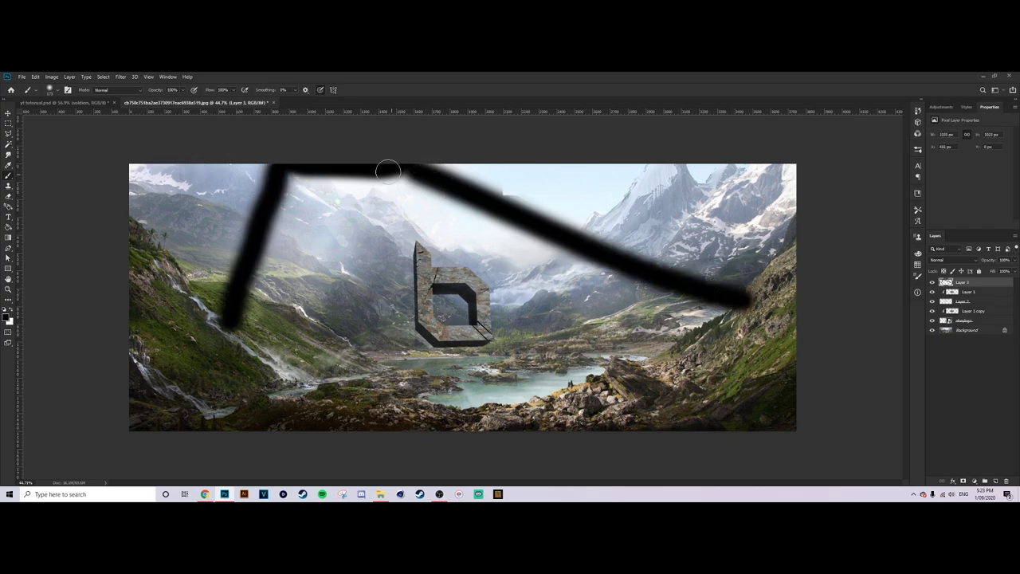
Step: Mark the foreground rocks and the lake area with rough black strokes, and undo them
{"action": "scroll", "coordinate": [659, 411], "scroll_direction": "up", "scroll_amount": 5}
{"action": "left_click_drag", "start_coordinate": [682, 414], "coordinate": [671, 413]}
{"action": "scroll", "coordinate": [646, 430], "scroll_direction": "up", "scroll_amount": 3}
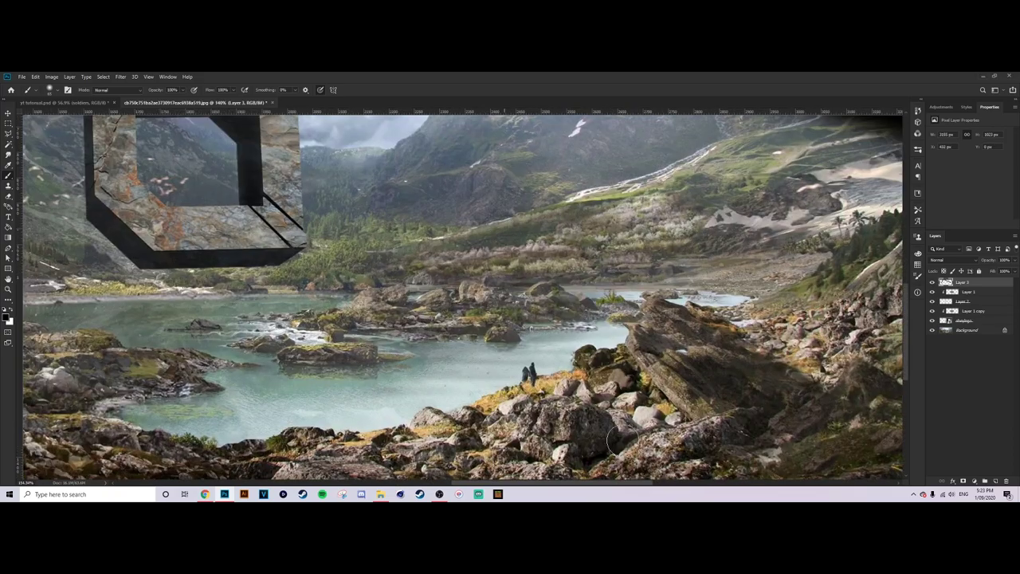
{"action": "mouse_move", "coordinate": [570, 434]}
{"action": "left_mouse_down"}
{"action": "mouse_move", "coordinate": [570, 408]}
{"action": "mouse_move", "coordinate": [595, 415]}
{"action": "mouse_move", "coordinate": [586, 456]}
{"action": "mouse_move", "coordinate": [578, 419]}
{"action": "mouse_move", "coordinate": [584, 441]}
{"action": "mouse_move", "coordinate": [579, 424]}
{"action": "mouse_move", "coordinate": [572, 444]}
{"action": "mouse_move", "coordinate": [593, 407]}
{"action": "left_mouse_up"}
{"action": "mouse_move", "coordinate": [323, 255]}
{"action": "left_mouse_down"}
{"action": "mouse_move", "coordinate": [443, 307]}
{"action": "mouse_move", "coordinate": [507, 342]}
{"action": "mouse_move", "coordinate": [522, 363]}
{"action": "left_mouse_up"}
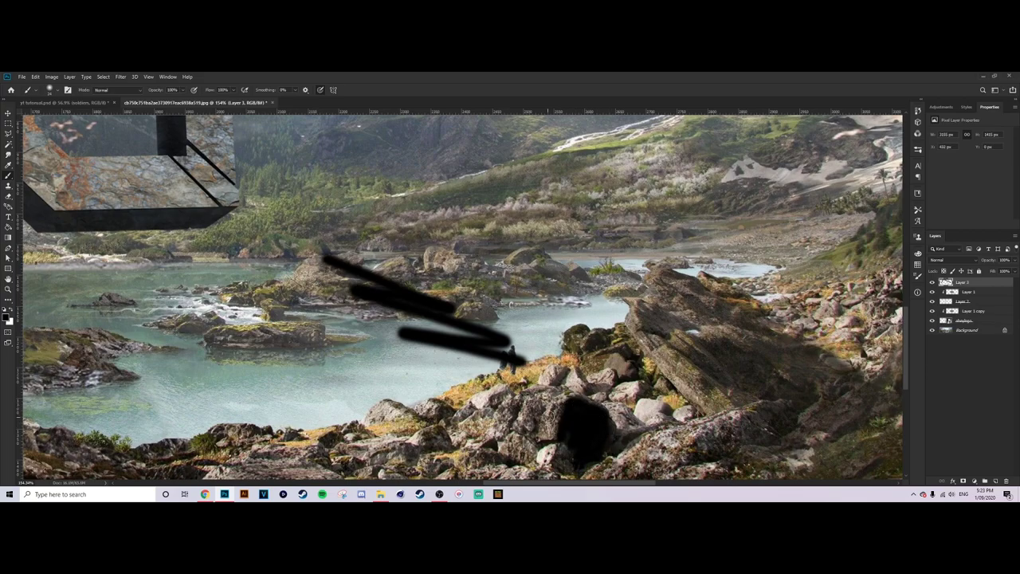
{"action": "key", "text": "ctrl+z"}
{"action": "scroll", "coordinate": [587, 370], "scroll_direction": "down", "scroll_amount": 6}
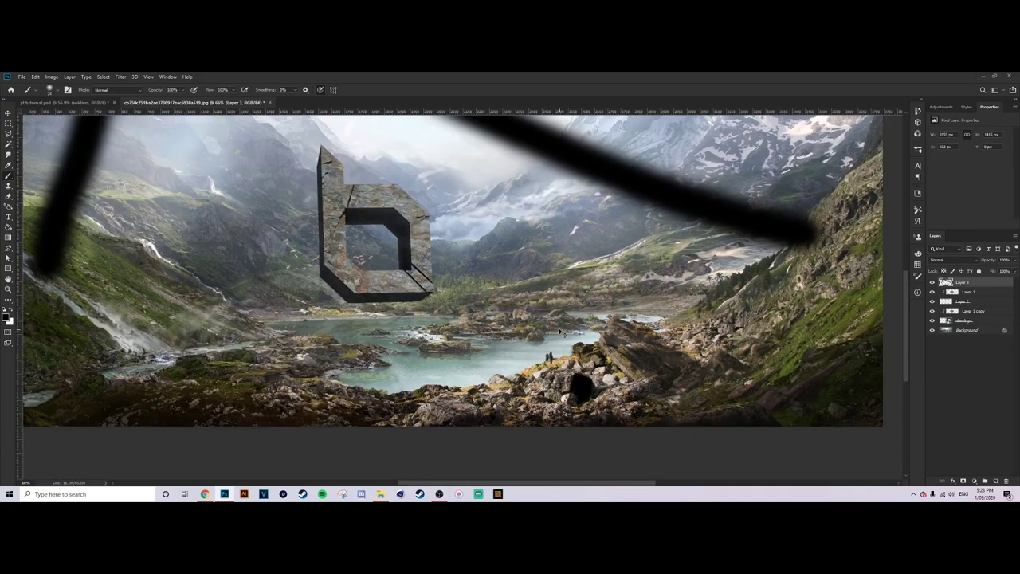
{"action": "key", "text": "ctrl+z"}
Step: Delete the layer holding the black light-direction sketch
{"action": "key", "text": "s"}
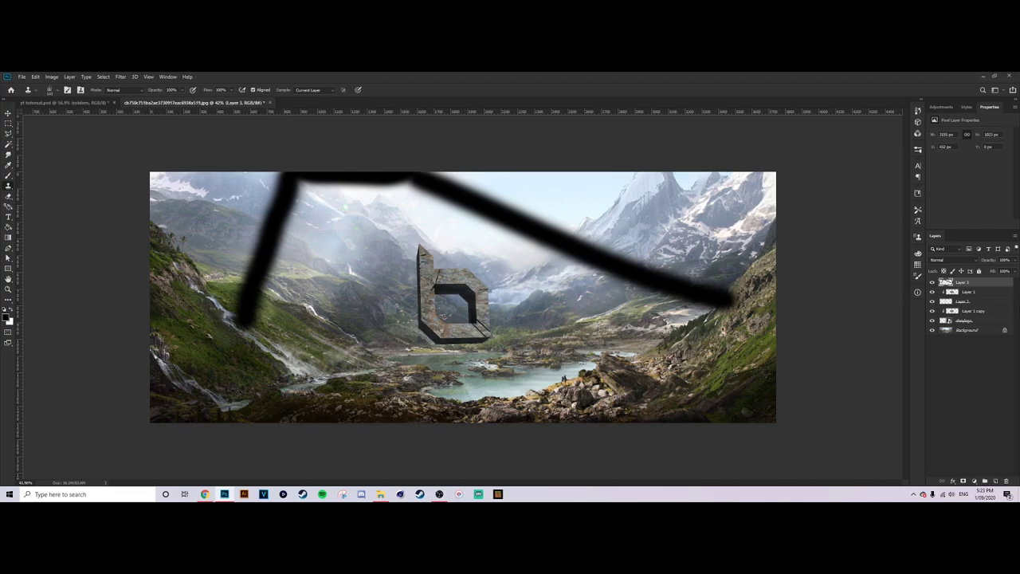
{"action": "left_click", "coordinate": [933, 283]}
{"action": "key", "text": "Delete"}
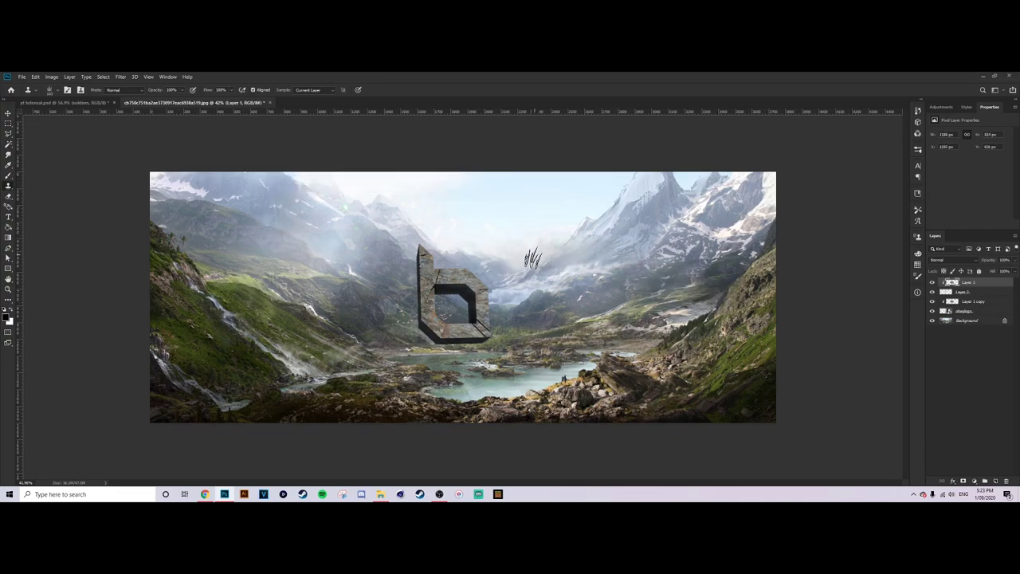
{"action": "scroll", "coordinate": [498, 254], "scroll_direction": "up", "scroll_amount": 3}
{"action": "key", "text": "m"}
{"action": "scroll", "coordinate": [478, 271], "scroll_direction": "down", "scroll_amount": 2}
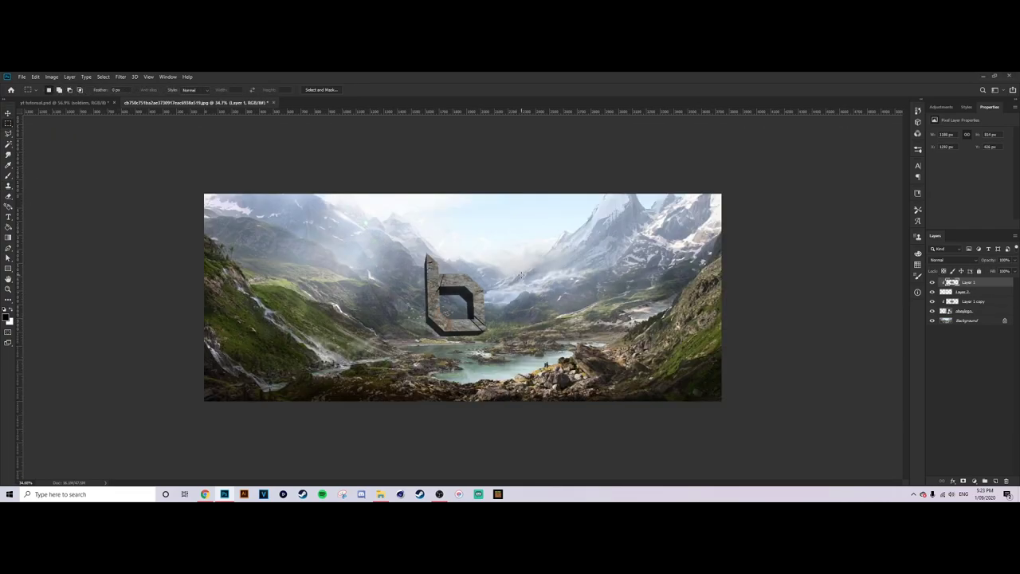
{"action": "key", "text": "b"}
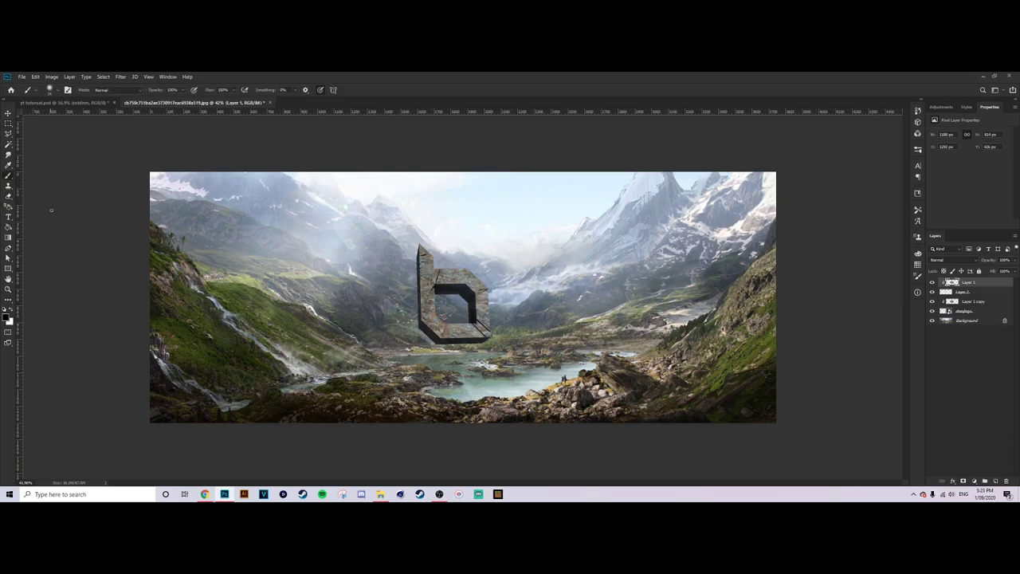
Step: Enlarge the brush, add a new layer on top and clip it to the stone letter, with black as foreground colour
{"action": "left_click_drag", "start_coordinate": [424, 247], "coordinate": [441, 247]}
{"action": "scroll", "coordinate": [443, 249], "scroll_direction": "up", "scroll_amount": 1}
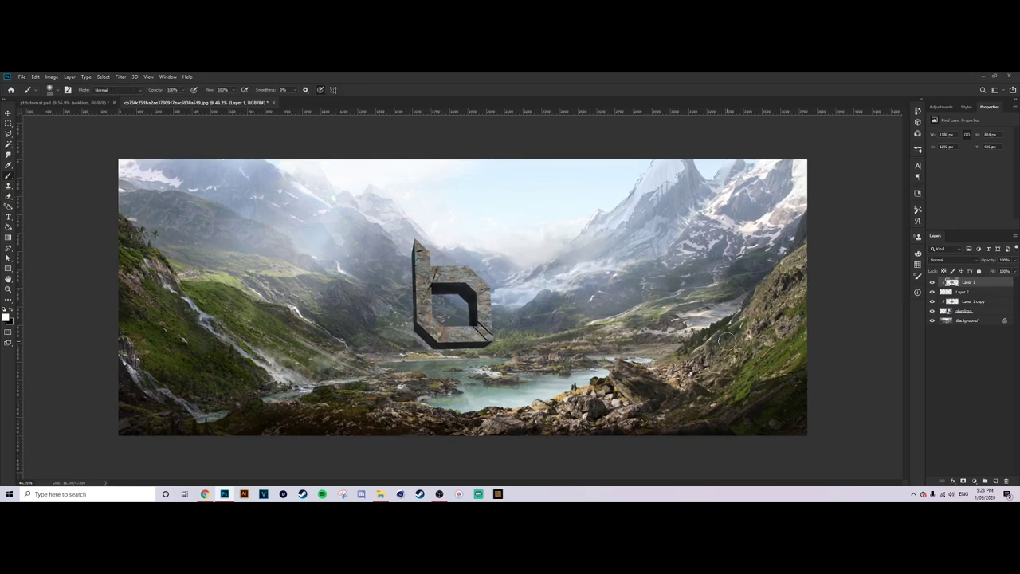
{"action": "left_click", "coordinate": [993, 481]}
{"action": "left_click", "coordinate": [968, 286], "text": "alt"}
{"action": "scroll", "coordinate": [451, 315], "scroll_direction": "up", "scroll_amount": 4}
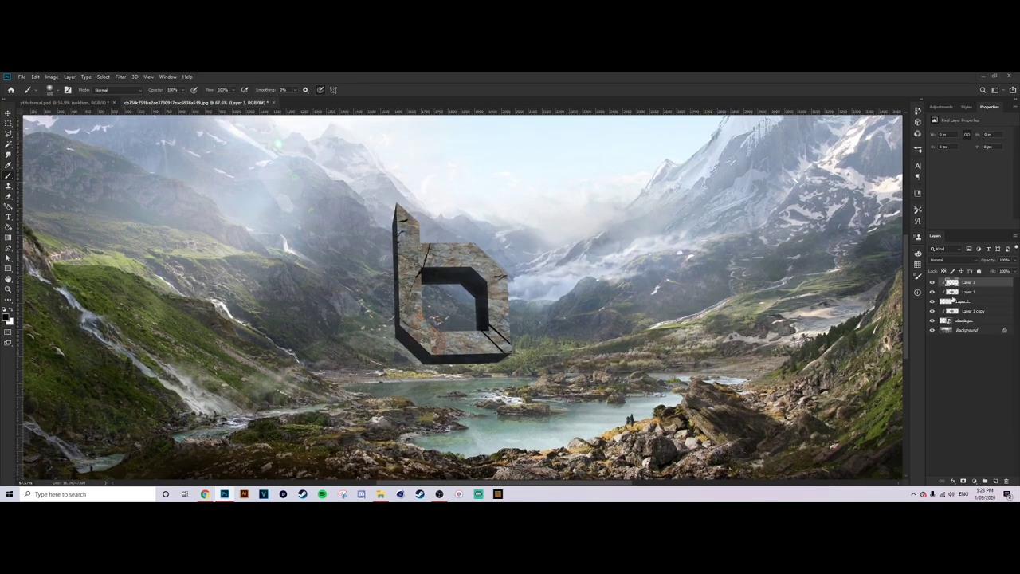
Step: Toggle the visibility of the clipped Layer 1 to compare the stone letter with and without it
{"action": "left_click", "coordinate": [933, 292]}
{"action": "left_click", "coordinate": [932, 291]}
{"action": "left_click", "coordinate": [932, 292]}
{"action": "scroll", "coordinate": [932, 292], "scroll_direction": "up", "scroll_amount": 1}
{"action": "left_click", "coordinate": [932, 291]}
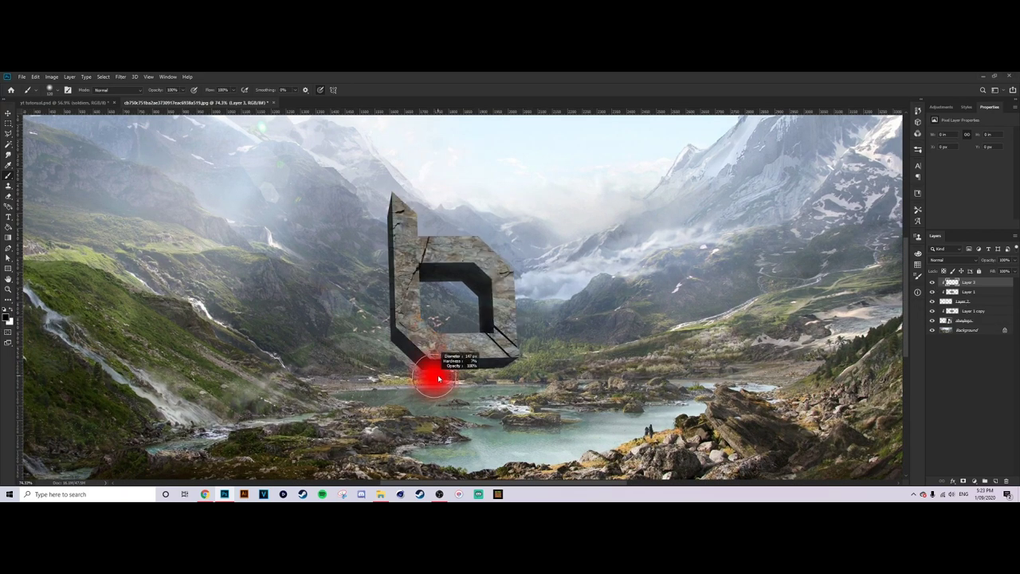
Step: Paint soft black shading along the lower and outer right edges of the stone letter's front face
{"action": "scroll", "coordinate": [472, 245], "scroll_direction": "down", "scroll_amount": 3}
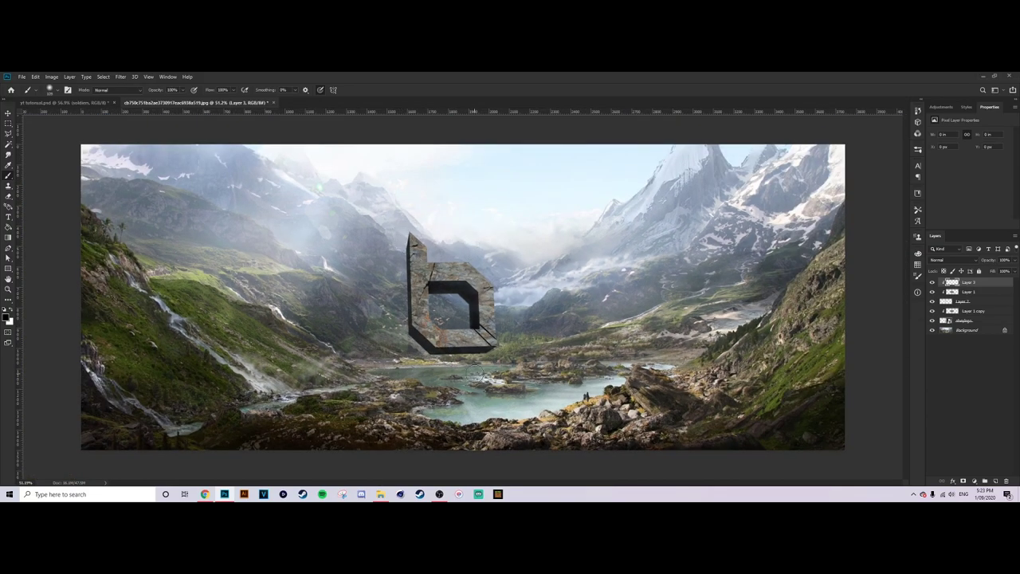
{"action": "scroll", "coordinate": [387, 303], "scroll_direction": "up", "scroll_amount": 1}
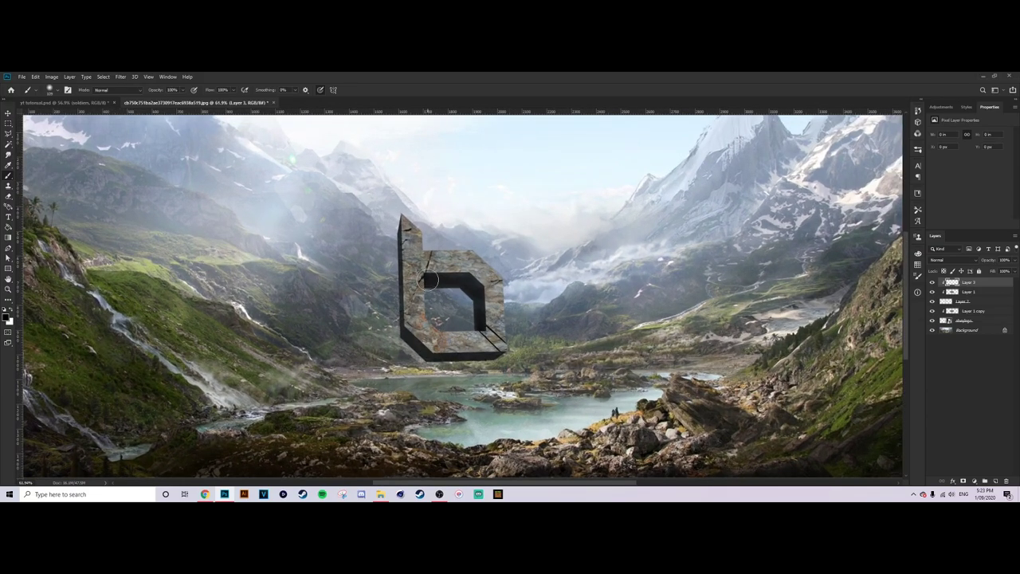
{"action": "key", "text": "ctrl+1"}
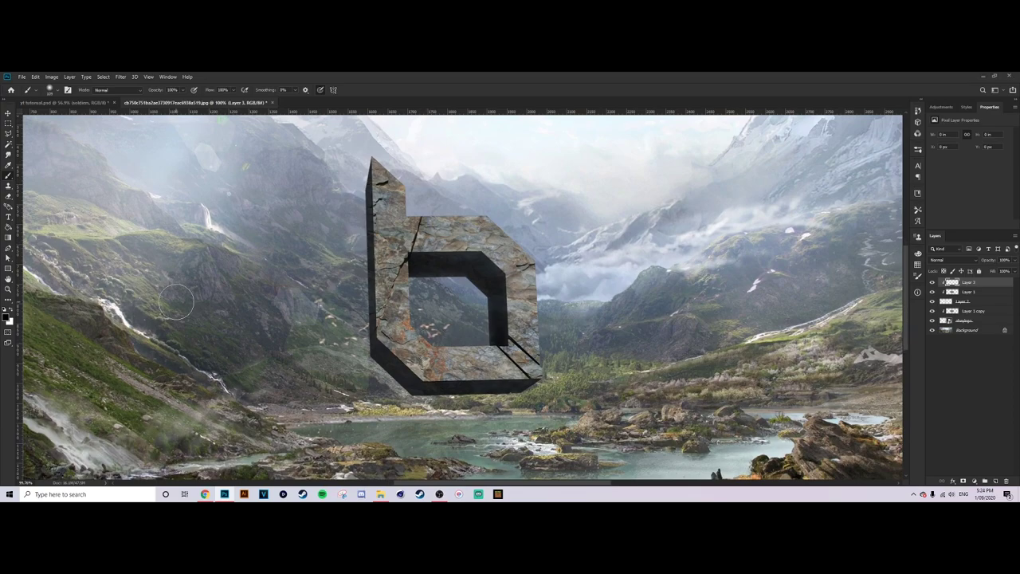
{"action": "scroll", "coordinate": [250, 294], "scroll_direction": "up", "scroll_amount": 2}
{"action": "mouse_move", "coordinate": [464, 410]}
{"action": "left_mouse_down"}
{"action": "mouse_move", "coordinate": [482, 398]}
{"action": "mouse_move", "coordinate": [623, 390]}
{"action": "left_mouse_up"}
{"action": "left_click_drag", "start_coordinate": [506, 411], "coordinate": [633, 410]}
{"action": "mouse_move", "coordinate": [660, 243]}
{"action": "left_mouse_down"}
{"action": "mouse_move", "coordinate": [668, 379]}
{"action": "mouse_move", "coordinate": [659, 350]}
{"action": "mouse_move", "coordinate": [659, 405]}
{"action": "mouse_move", "coordinate": [709, 395]}
{"action": "left_mouse_up"}
{"action": "mouse_move", "coordinate": [710, 323]}
{"action": "left_mouse_down"}
{"action": "mouse_move", "coordinate": [686, 307]}
{"action": "mouse_move", "coordinate": [678, 343]}
{"action": "mouse_move", "coordinate": [590, 431]}
{"action": "mouse_move", "coordinate": [465, 463]}
{"action": "mouse_move", "coordinate": [369, 384]}
{"action": "mouse_move", "coordinate": [688, 344]}
{"action": "mouse_move", "coordinate": [671, 296]}
{"action": "left_mouse_up"}
Step: Shrink the brush and paint soft black shading along the two diagonal cracks at the stone letter's lower-right corner
{"action": "left_click_drag", "start_coordinate": [609, 369], "coordinate": [553, 371]}
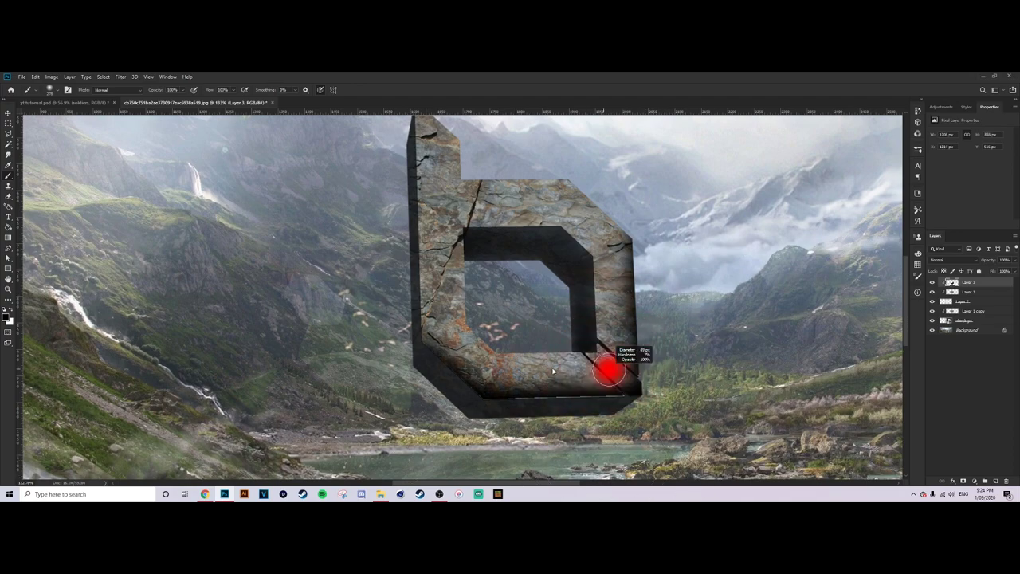
{"action": "scroll", "coordinate": [553, 371], "scroll_direction": "up", "scroll_amount": 3}
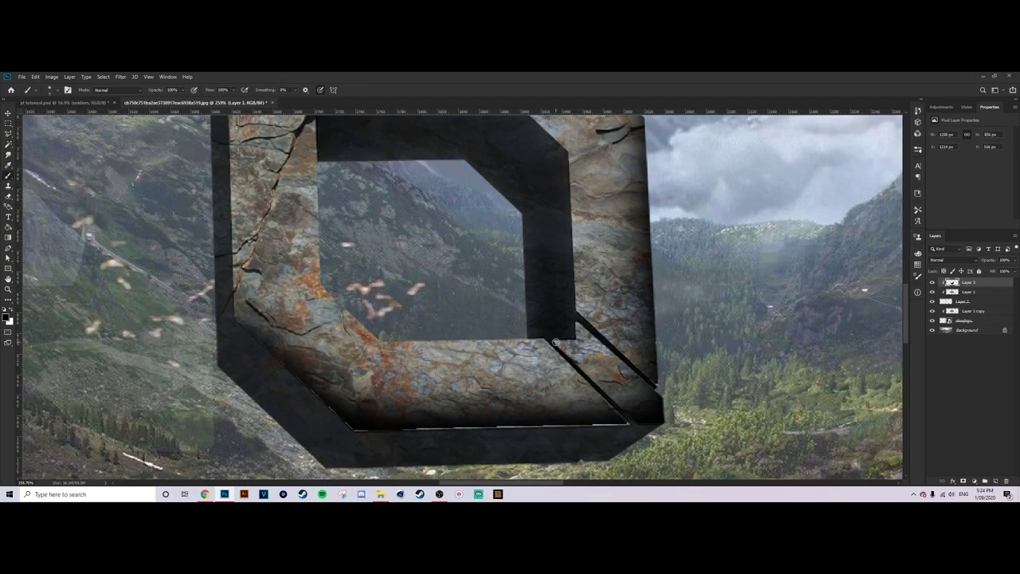
{"action": "left_click_drag", "start_coordinate": [556, 343], "coordinate": [633, 416]}
{"action": "key", "text": "ctrl+z"}
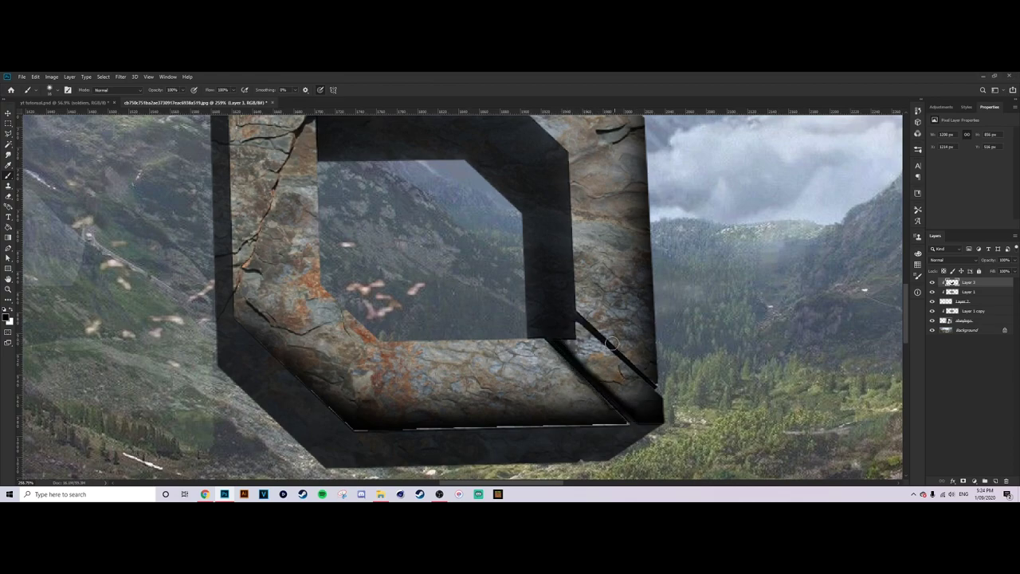
{"action": "left_click_drag", "start_coordinate": [582, 322], "coordinate": [668, 399]}
Step: Use the Eraser to clean up the excess black beside the two diagonal cracks
{"action": "left_click", "coordinate": [10, 196]}
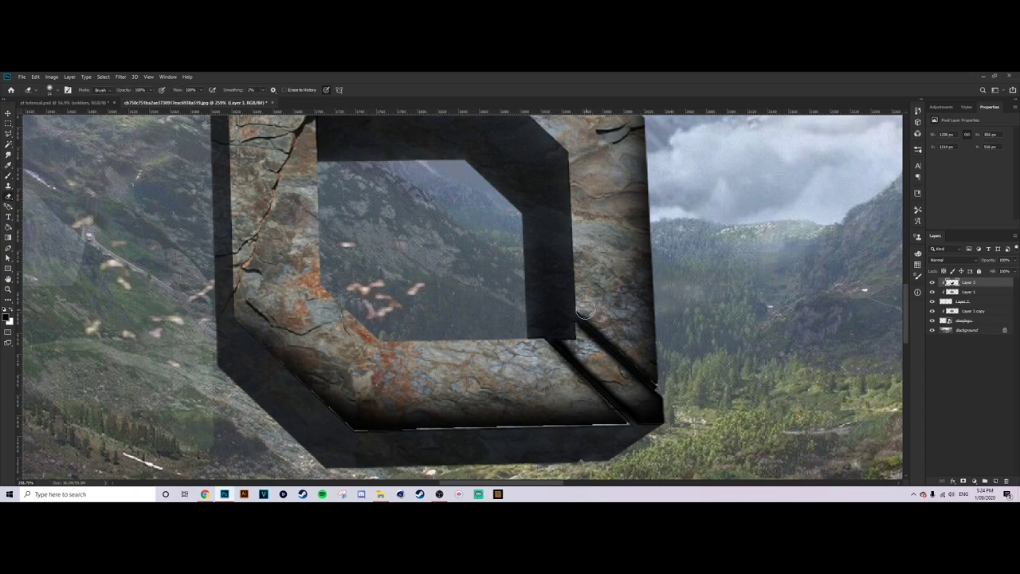
{"action": "mouse_move", "coordinate": [542, 351]}
{"action": "left_mouse_down"}
{"action": "mouse_move", "coordinate": [592, 401]}
{"action": "mouse_move", "coordinate": [494, 385]}
{"action": "mouse_move", "coordinate": [602, 391]}
{"action": "mouse_move", "coordinate": [530, 352]}
{"action": "left_mouse_up"}
{"action": "key", "text": "ctrl+z"}
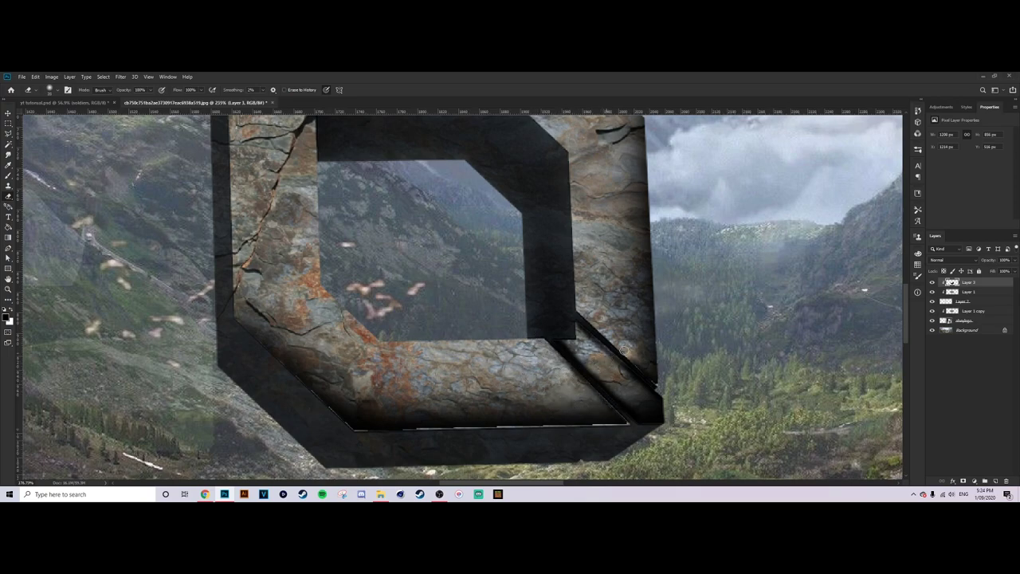
Step: Lower the opacity of the edge and crack shading layer, Layer 3, to about 58%
{"action": "key", "text": "ctrl+0"}
{"action": "left_click_drag", "start_coordinate": [1014, 266], "coordinate": [998, 271]}
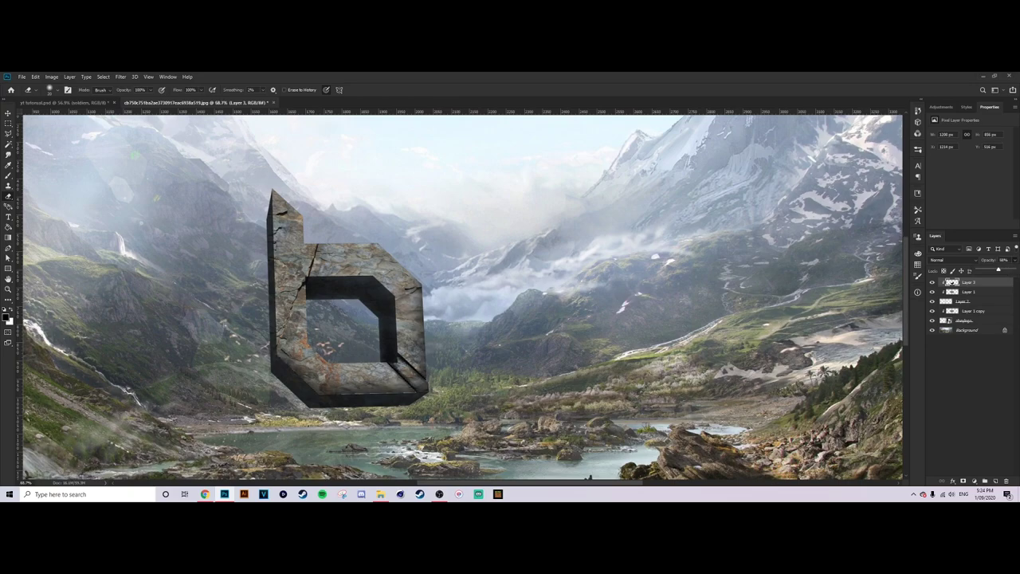
{"action": "scroll", "coordinate": [470, 291], "scroll_direction": "down", "scroll_amount": 3}
{"action": "scroll", "coordinate": [471, 292], "scroll_direction": "up", "scroll_amount": 1}
Step: Add a new layer clipped to the stone letter and brush broad black over the lower part and outer side of its front face
{"action": "left_click", "coordinate": [994, 482]}
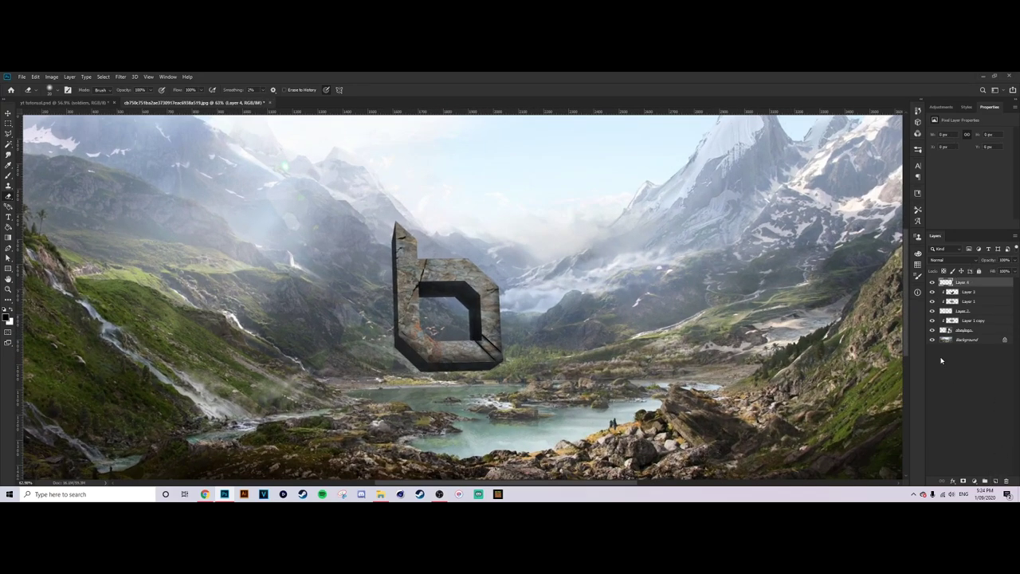
{"action": "left_click", "coordinate": [966, 287], "text": "alt"}
{"action": "left_click", "coordinate": [10, 177]}
{"action": "scroll", "coordinate": [437, 332], "scroll_direction": "up", "scroll_amount": 3}
{"action": "mouse_move", "coordinate": [387, 349]}
{"action": "left_mouse_down"}
{"action": "mouse_move", "coordinate": [420, 348]}
{"action": "mouse_move", "coordinate": [388, 344]}
{"action": "mouse_move", "coordinate": [534, 298]}
{"action": "mouse_move", "coordinate": [443, 348]}
{"action": "mouse_move", "coordinate": [512, 308]}
{"action": "mouse_move", "coordinate": [374, 320]}
{"action": "mouse_move", "coordinate": [509, 287]}
{"action": "left_mouse_up"}
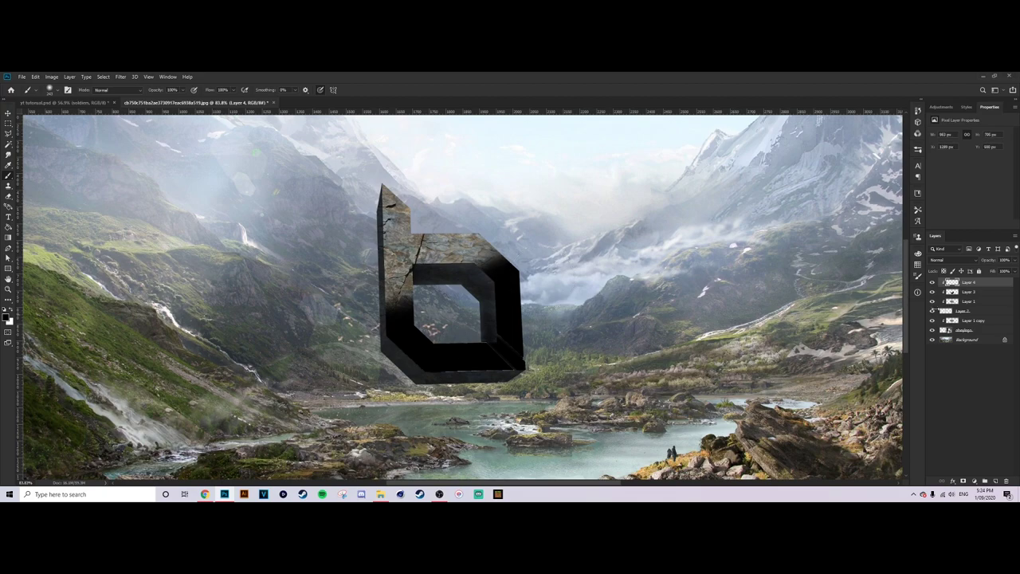
Step: Reduce the opacity of the broad black shading layer to about 20% and toggle its visibility to compare the result
{"action": "mouse_move", "coordinate": [1015, 269]}
{"action": "left_mouse_down"}
{"action": "mouse_move", "coordinate": [977, 271]}
{"action": "mouse_move", "coordinate": [986, 271]}
{"action": "left_mouse_up"}
{"action": "scroll", "coordinate": [423, 263], "scroll_direction": "down", "scroll_amount": 6}
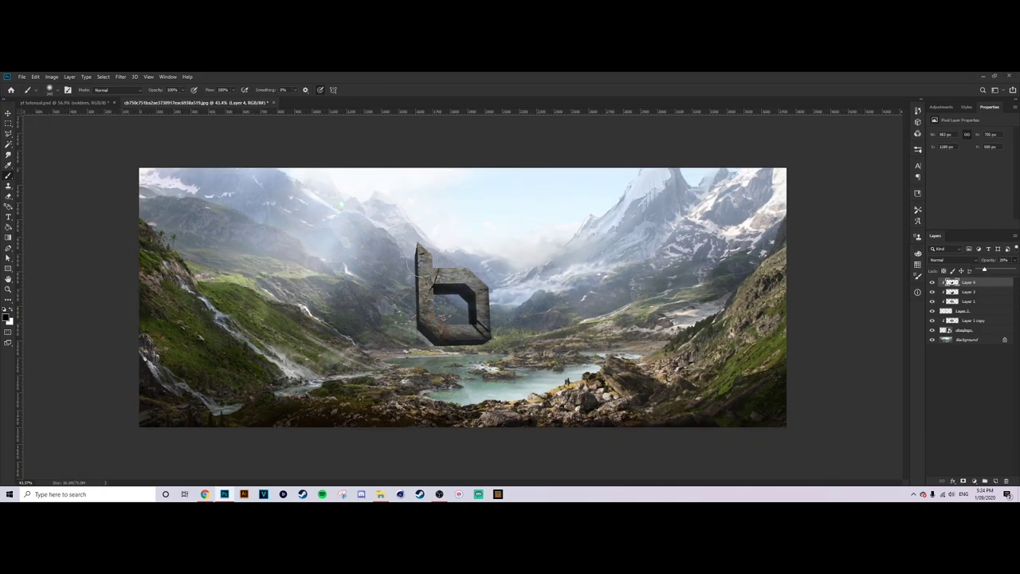
{"action": "scroll", "coordinate": [422, 263], "scroll_direction": "up", "scroll_amount": 6}
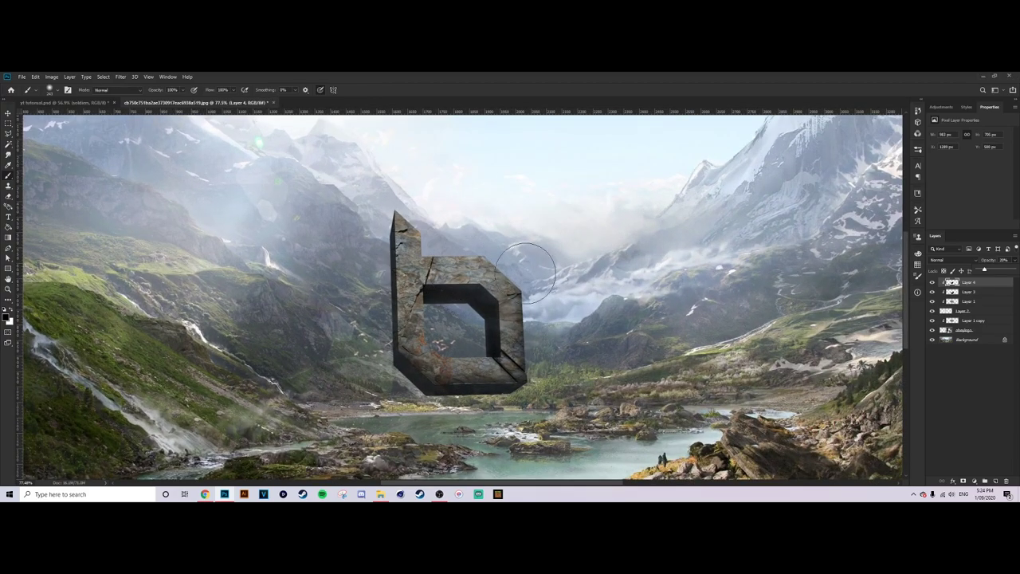
{"action": "left_click", "coordinate": [933, 282]}
{"action": "left_click", "coordinate": [932, 282]}
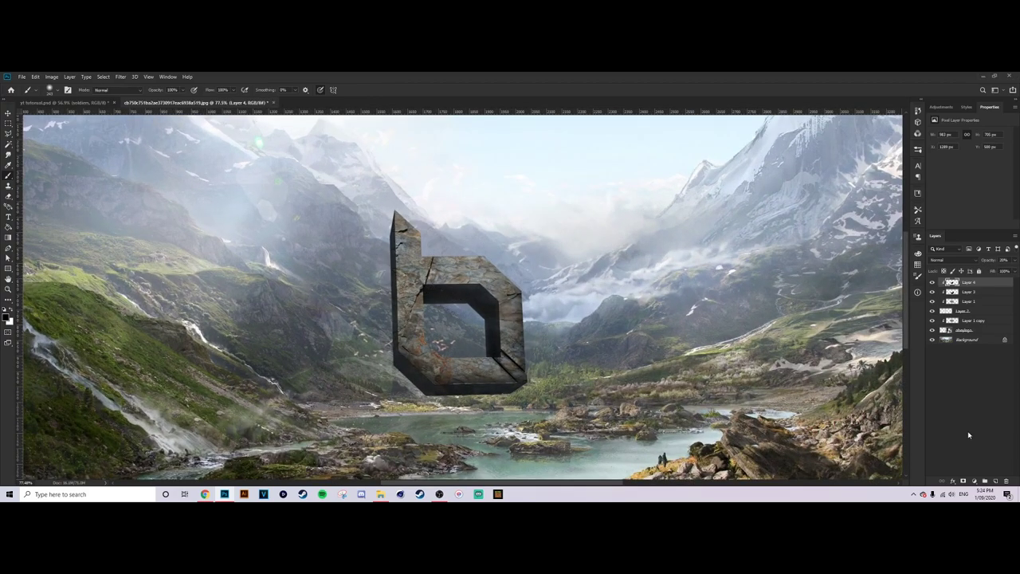
Step: Add another clipped layer on top, switch the foreground colour to white and paint soft highlights around the letter's upper stem
{"action": "left_click", "coordinate": [994, 481]}
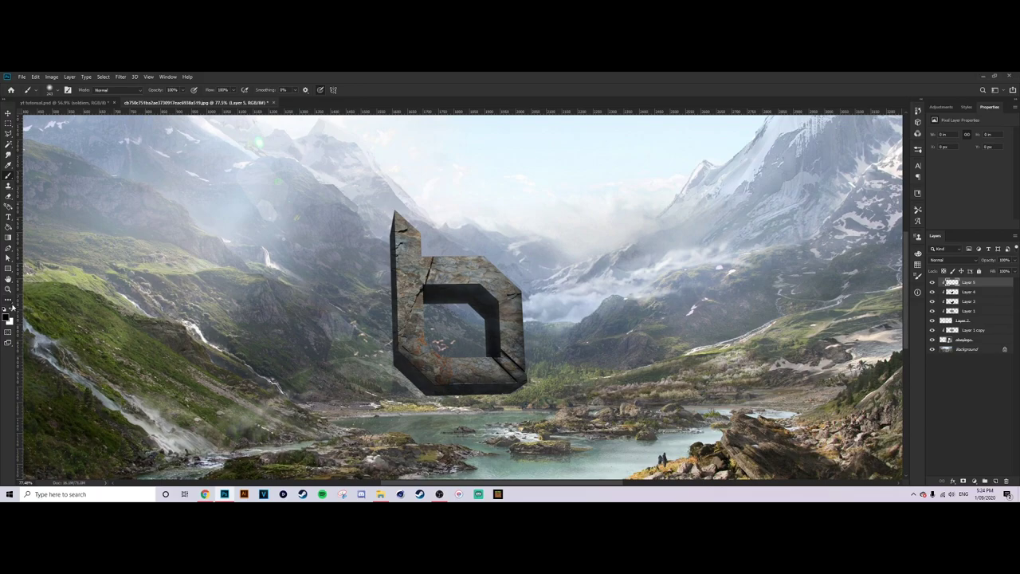
{"action": "scroll", "coordinate": [439, 261], "scroll_direction": "down", "scroll_amount": 9}
{"action": "scroll", "coordinate": [391, 215], "scroll_direction": "up", "scroll_amount": 6}
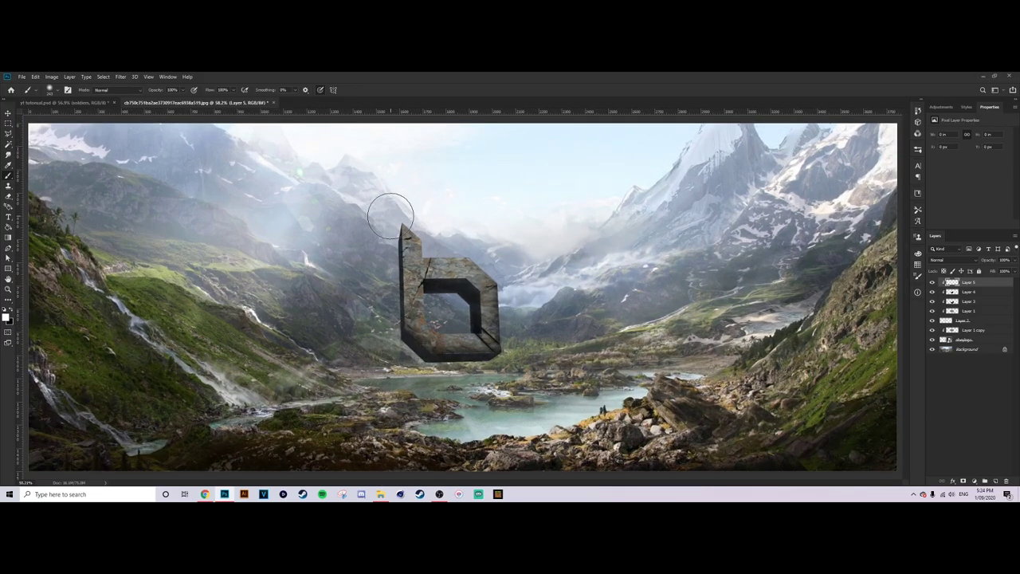
{"action": "mouse_move", "coordinate": [414, 211]}
{"action": "left_mouse_down"}
{"action": "mouse_move", "coordinate": [390, 212]}
{"action": "mouse_move", "coordinate": [443, 248]}
{"action": "left_mouse_up"}
{"action": "scroll", "coordinate": [403, 220], "scroll_direction": "up", "scroll_amount": 5}
{"action": "left_click_drag", "start_coordinate": [427, 222], "coordinate": [455, 219]}
{"action": "left_click_drag", "start_coordinate": [373, 239], "coordinate": [373, 332]}
{"action": "mouse_move", "coordinate": [415, 239]}
{"action": "left_mouse_down"}
{"action": "mouse_move", "coordinate": [466, 242]}
{"action": "mouse_move", "coordinate": [436, 244]}
{"action": "left_mouse_up"}
Step: Paint soft white highlights along the top edge and sloping upper-right corner of the letter's bowl
{"action": "mouse_move", "coordinate": [463, 266]}
{"action": "left_mouse_down"}
{"action": "mouse_move", "coordinate": [521, 260]}
{"action": "mouse_move", "coordinate": [562, 309]}
{"action": "left_mouse_up"}
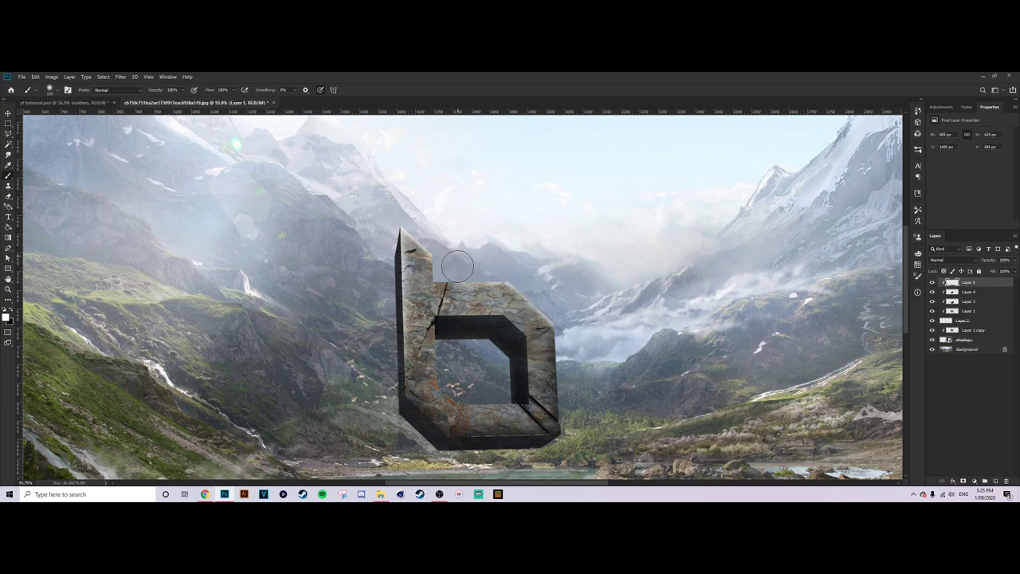
{"action": "mouse_move", "coordinate": [450, 272]}
{"action": "left_mouse_down"}
{"action": "mouse_move", "coordinate": [542, 277]}
{"action": "mouse_move", "coordinate": [581, 331]}
{"action": "mouse_move", "coordinate": [546, 286]}
{"action": "mouse_move", "coordinate": [556, 291]}
{"action": "mouse_move", "coordinate": [518, 274]}
{"action": "mouse_move", "coordinate": [595, 331]}
{"action": "left_mouse_up"}
{"action": "left_click_drag", "start_coordinate": [497, 253], "coordinate": [583, 299]}
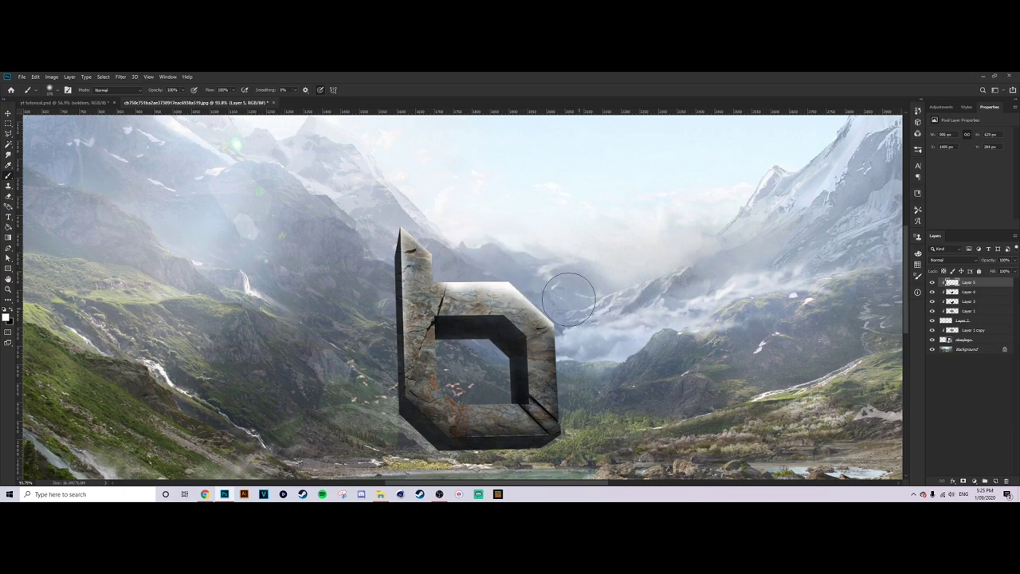
Step: Brush white along the left edge of the letter's upper stem and lower the highlight layer's opacity to about 30%
{"action": "mouse_move", "coordinate": [405, 211]}
{"action": "left_mouse_down"}
{"action": "mouse_move", "coordinate": [432, 219]}
{"action": "mouse_move", "coordinate": [366, 294]}
{"action": "left_mouse_up"}
{"action": "left_click_drag", "start_coordinate": [1015, 272], "coordinate": [991, 271]}
{"action": "scroll", "coordinate": [562, 241], "scroll_direction": "down", "scroll_amount": 5}
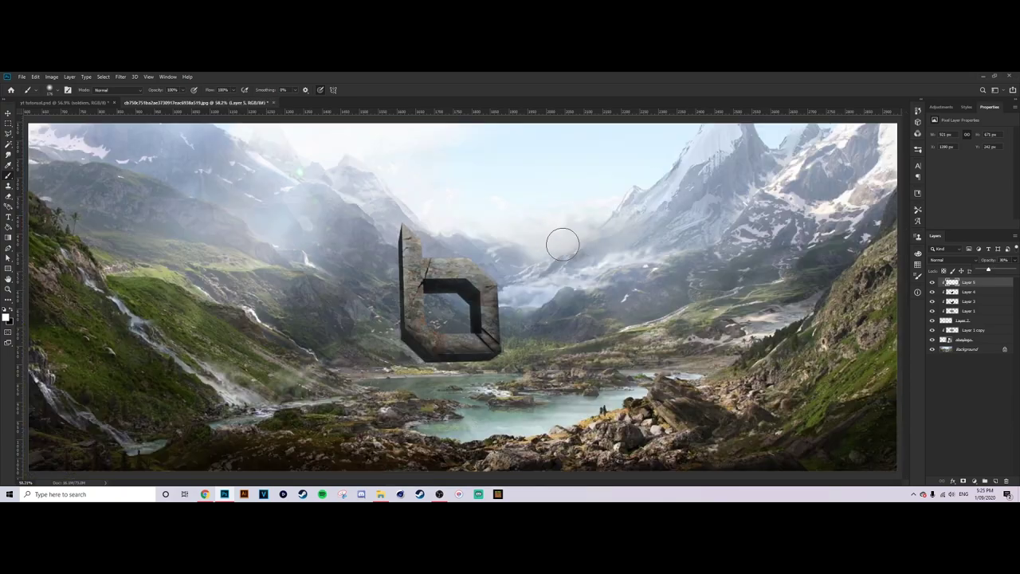